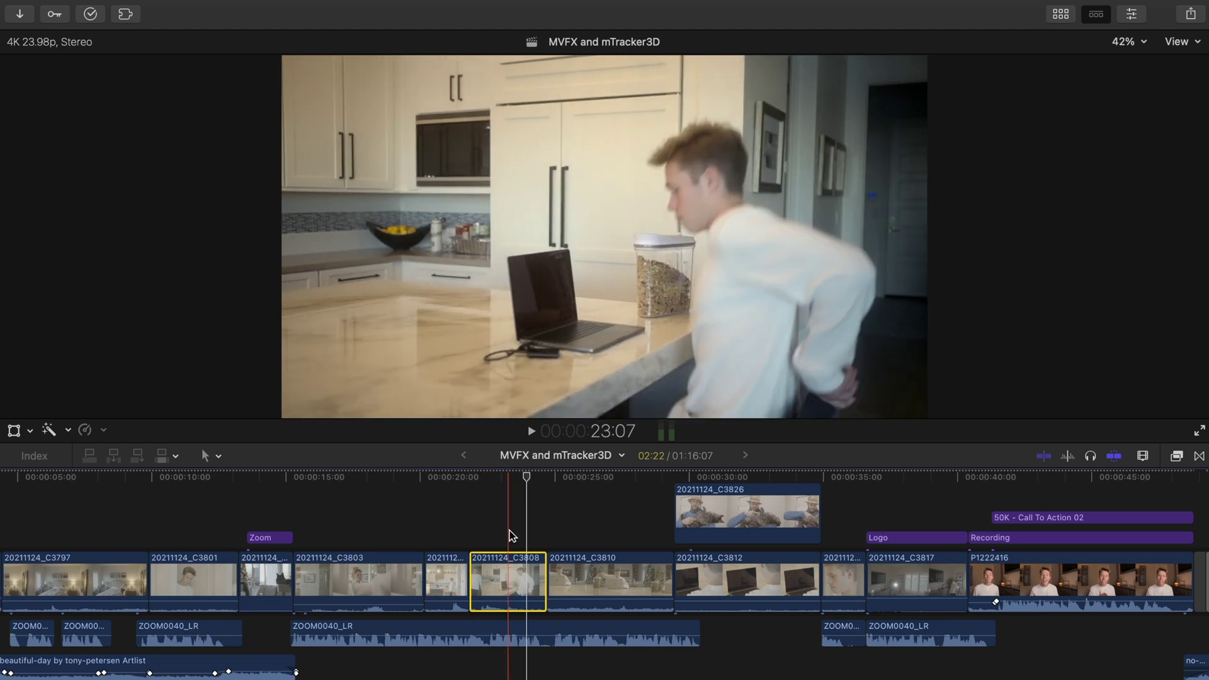
# Step: Place the mTutorial Button 03 title above the kitchen clip C3808
pyautogui.press('ctrl+super+1')
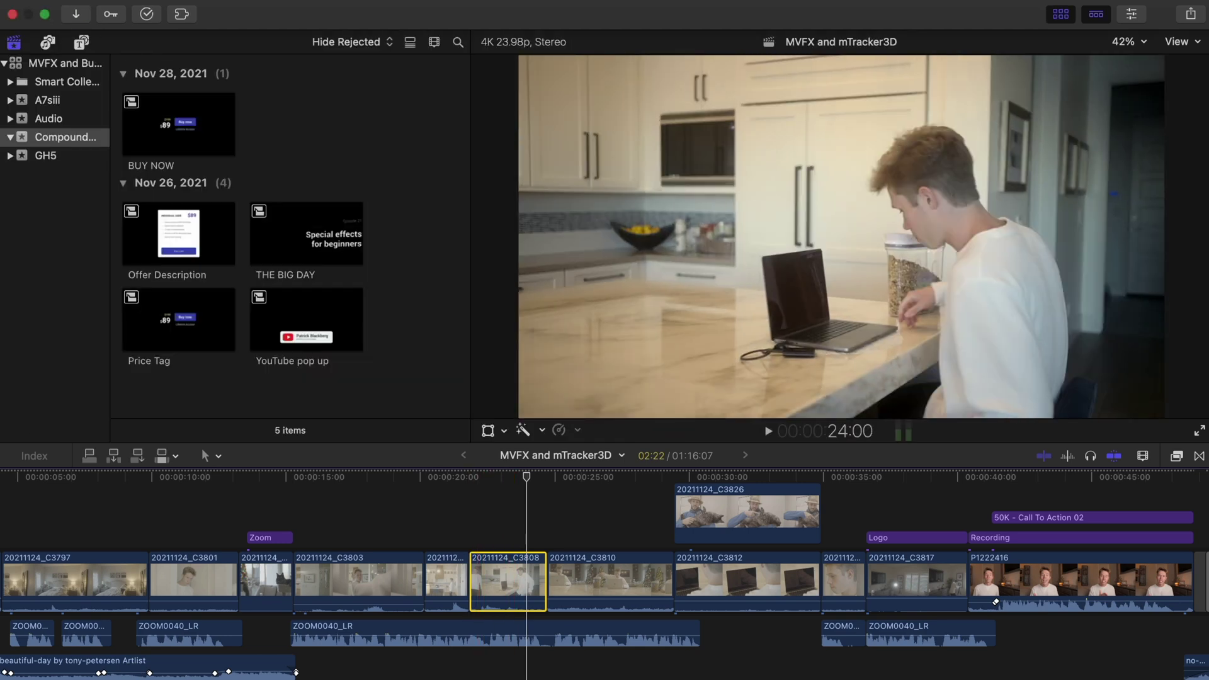
pyautogui.click(82, 44)
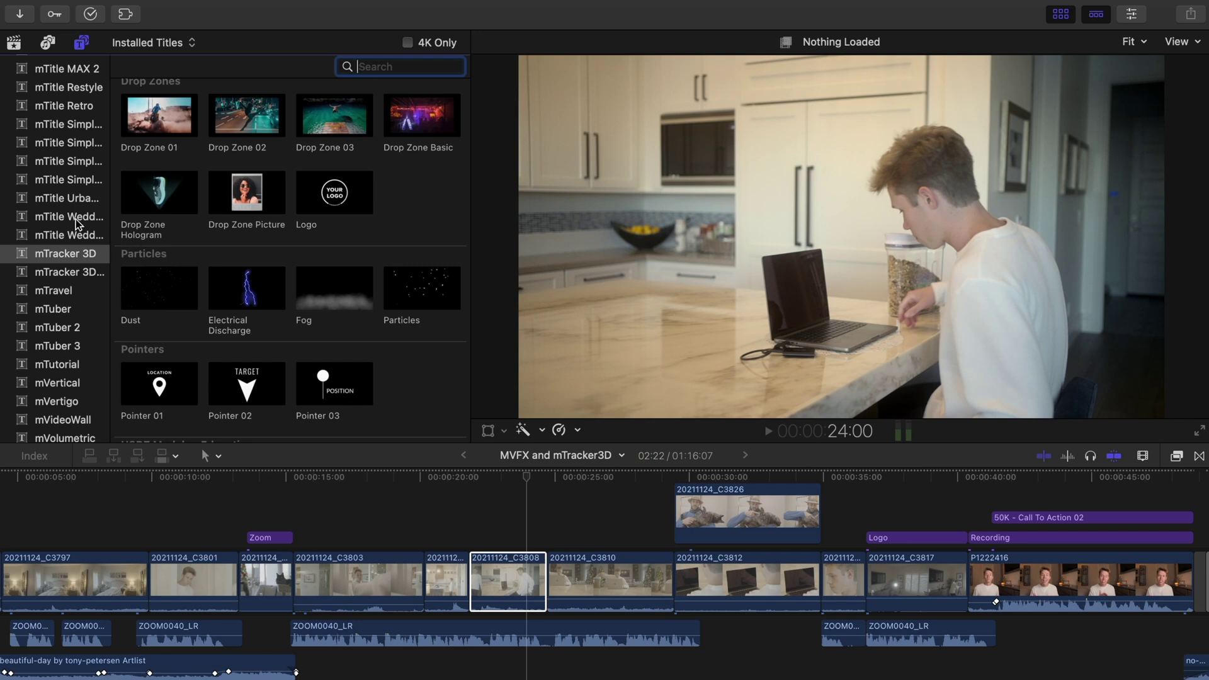
pyautogui.scroll(-3, 63, 311)
pyautogui.click(60, 299)
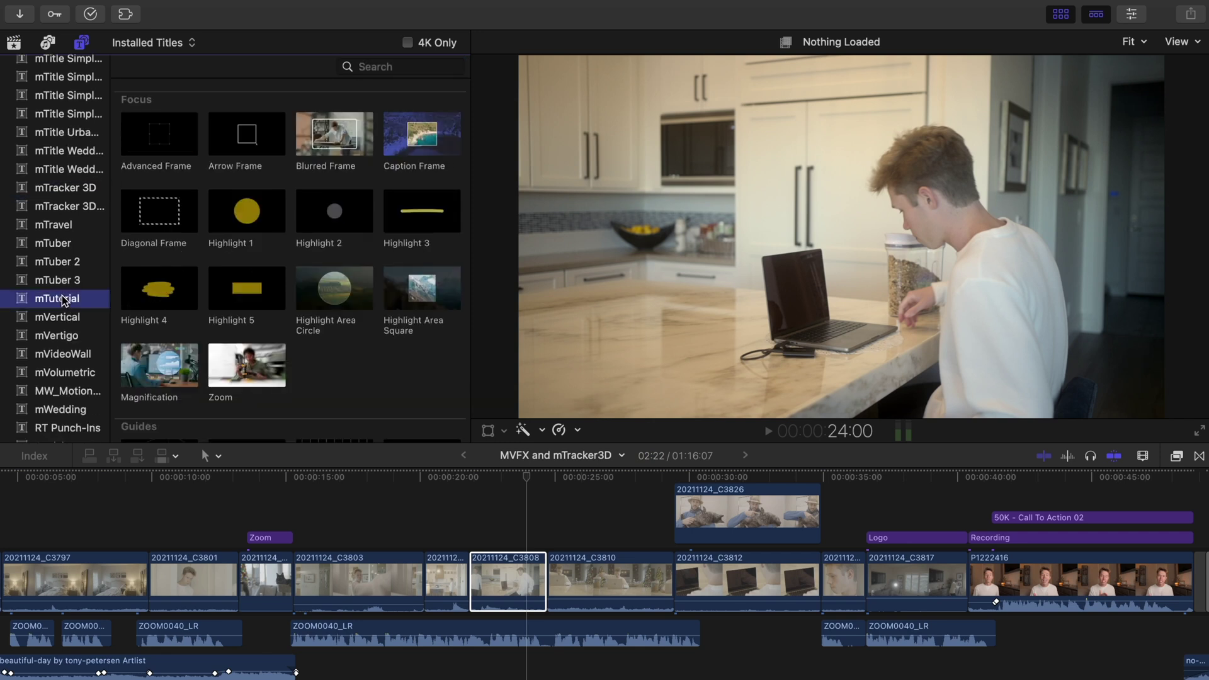
pyautogui.scroll(-10, 280, 331)
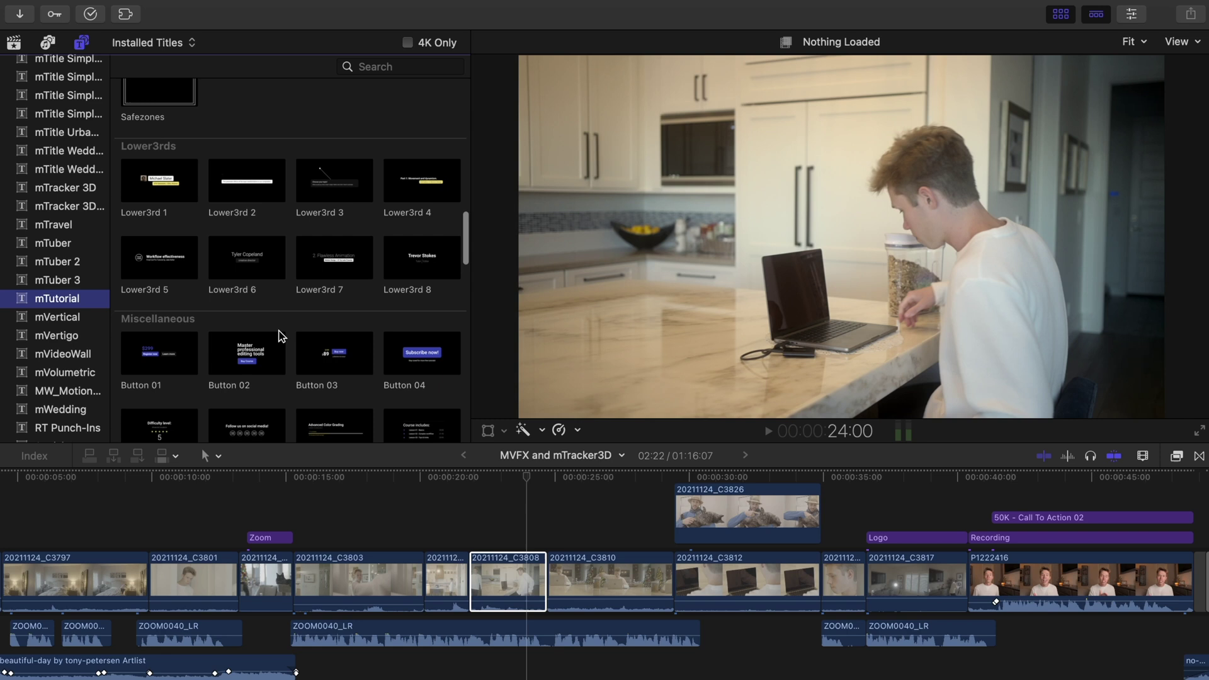
pyautogui.scroll(-4, 280, 337)
pyautogui.click(330, 218)
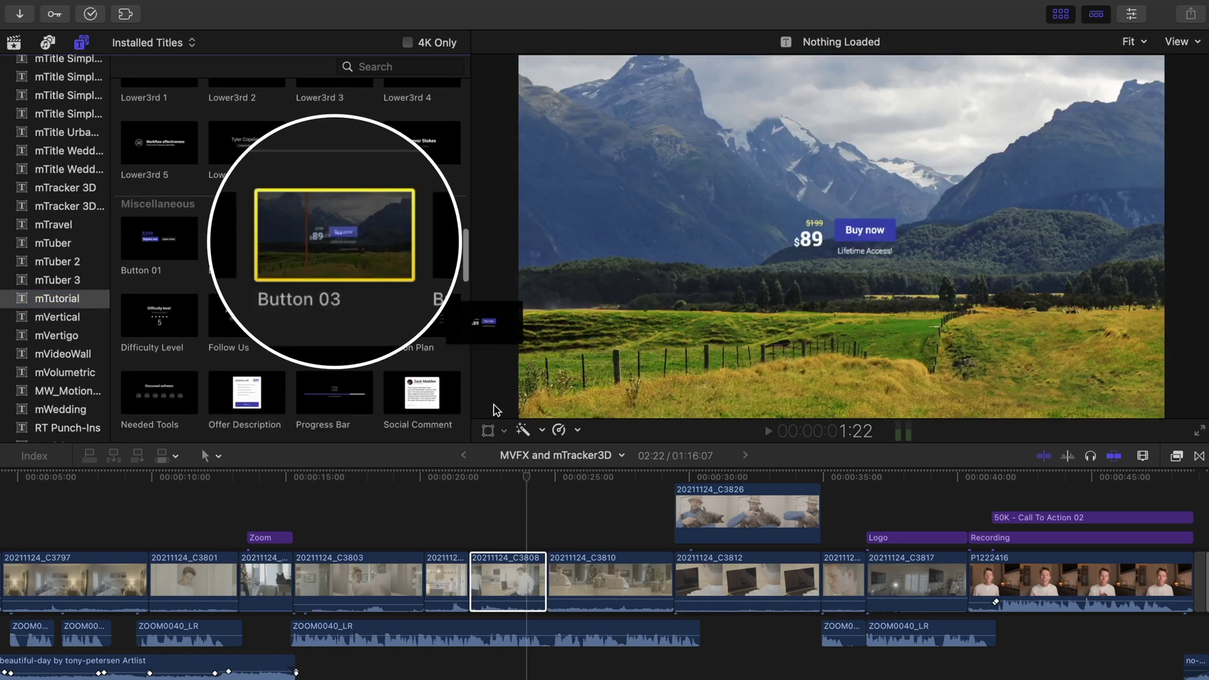
pyautogui.moveTo(331, 217); pyautogui.dragTo(471, 537)
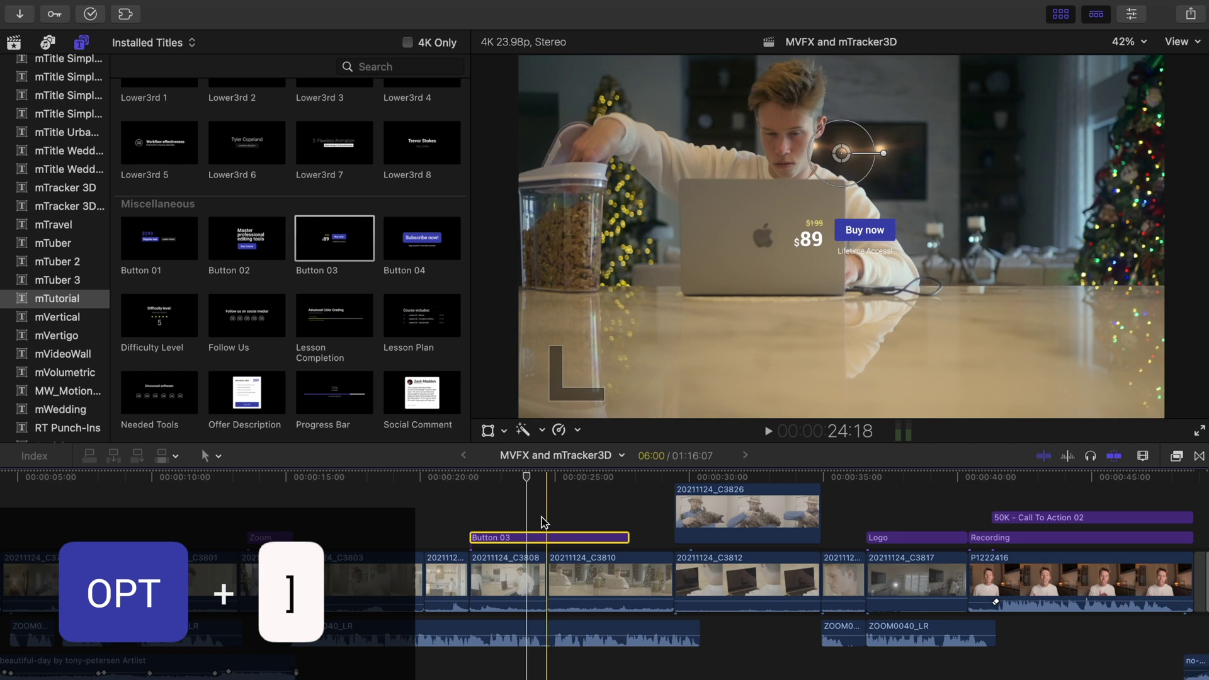
# Step: Trim the Button 03 title's end to the clip, then enlarge it and shift it left
pyautogui.hotkey('alt', ']')
pyautogui.moveTo(527, 476); pyautogui.dragTo(504, 479)
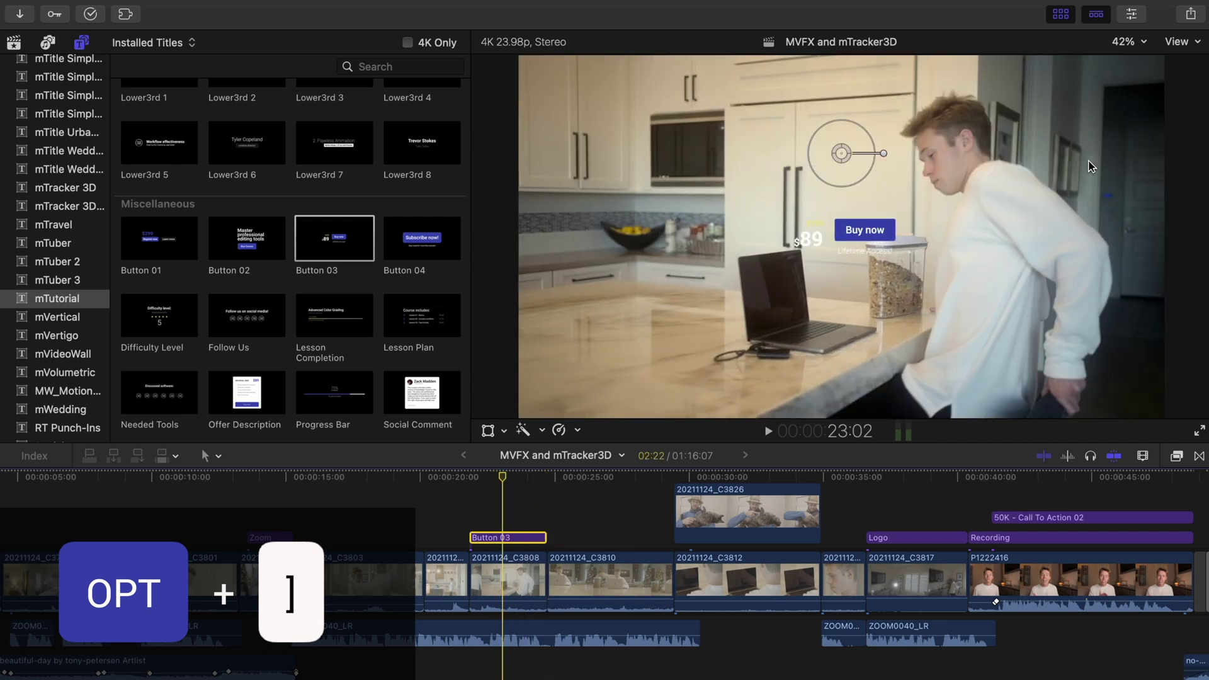
pyautogui.moveTo(813, 173); pyautogui.dragTo(760, 213)
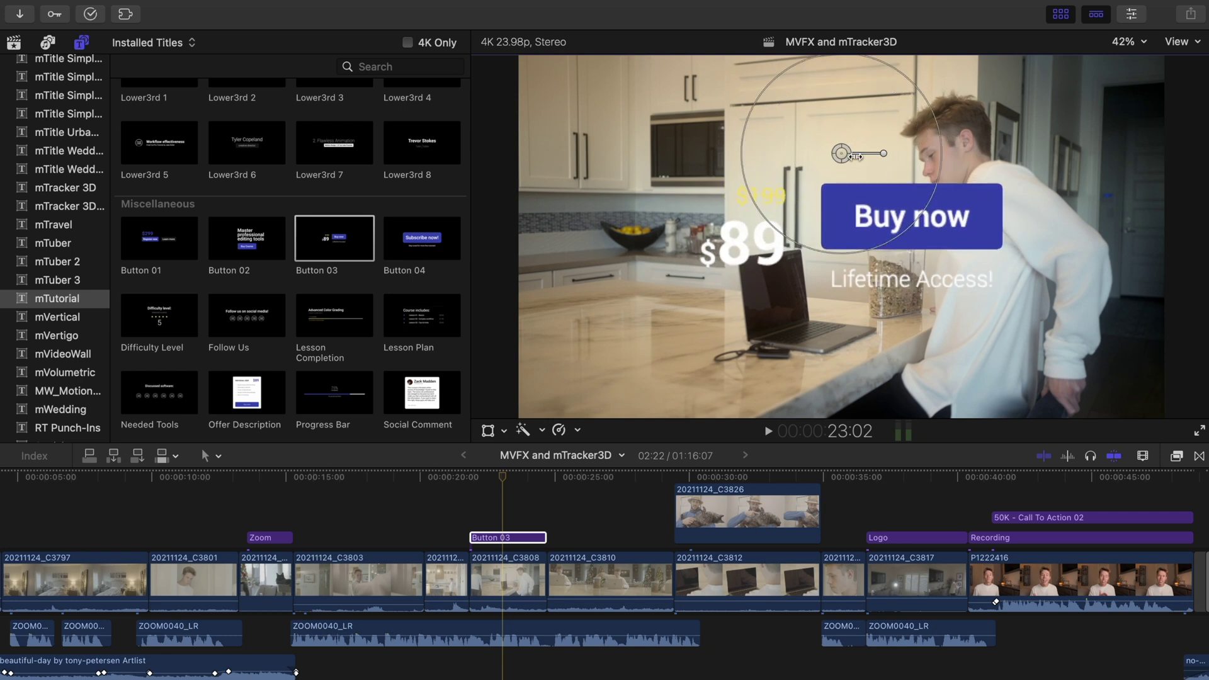
pyautogui.moveTo(841, 153); pyautogui.dragTo(723, 148)
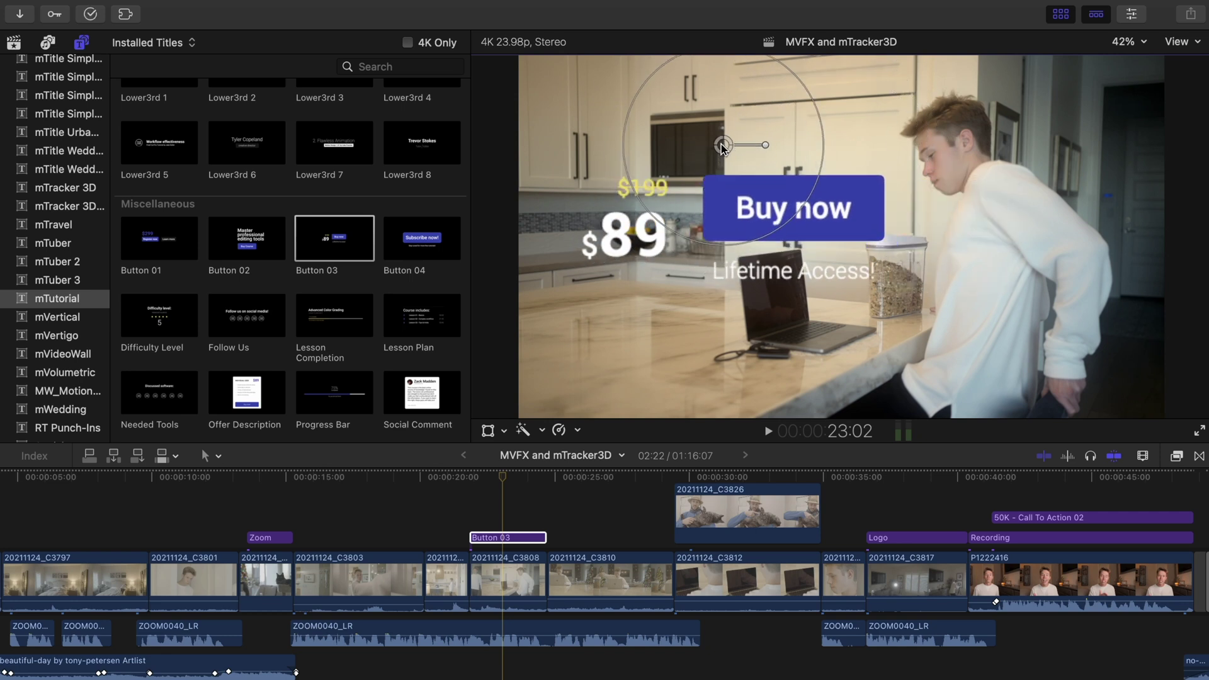
pyautogui.click(1132, 13)
# Step: Change Text 05 to 'MASTER PETTING!' and set Text 05 Color to yellow
pyautogui.scroll(-15, 1075, 222)
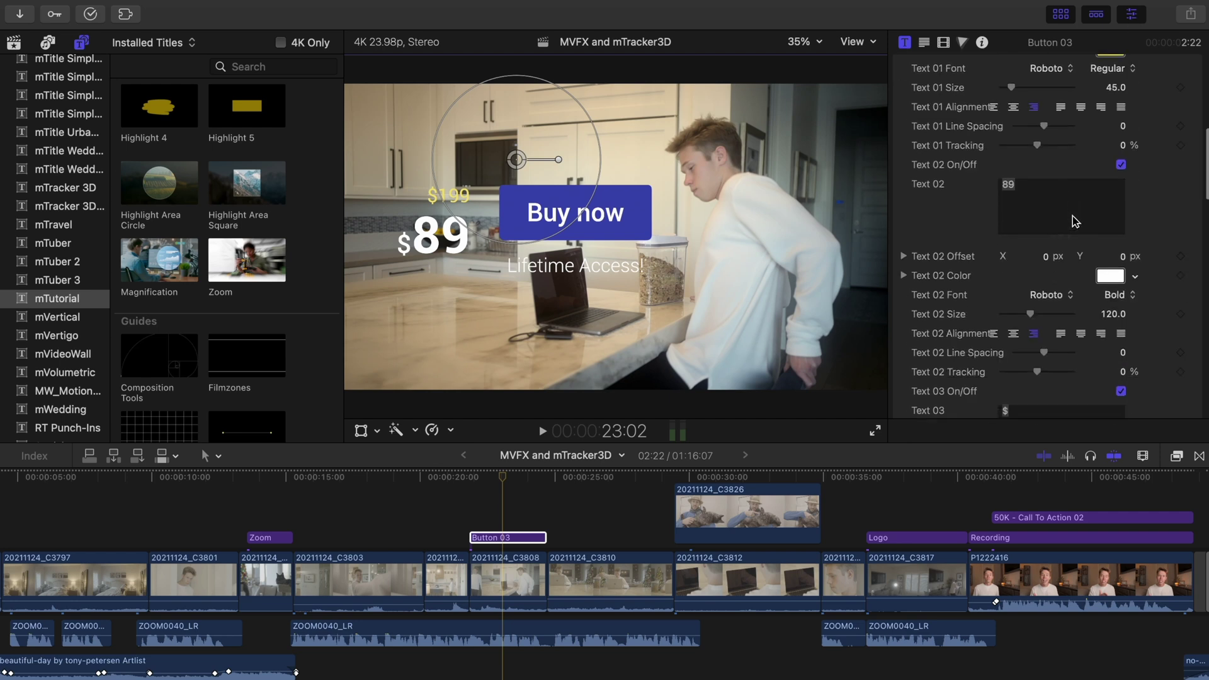
pyautogui.scroll(5, 1073, 216)
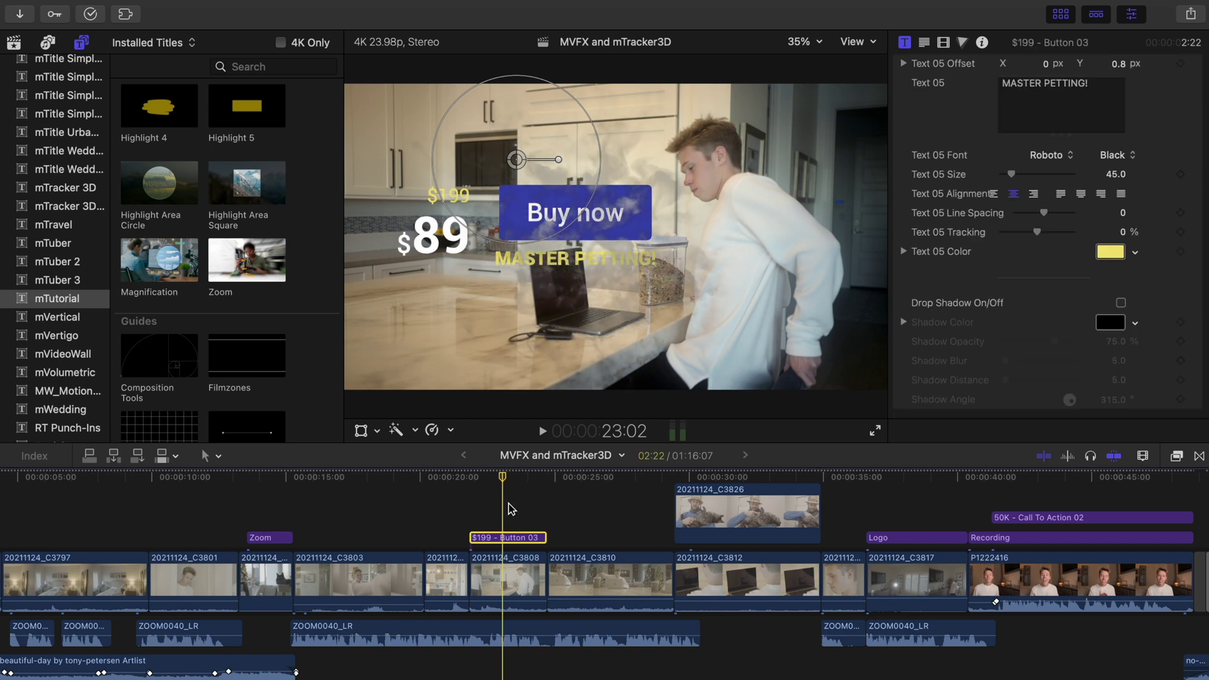
pyautogui.scroll(15, 1136, 303)
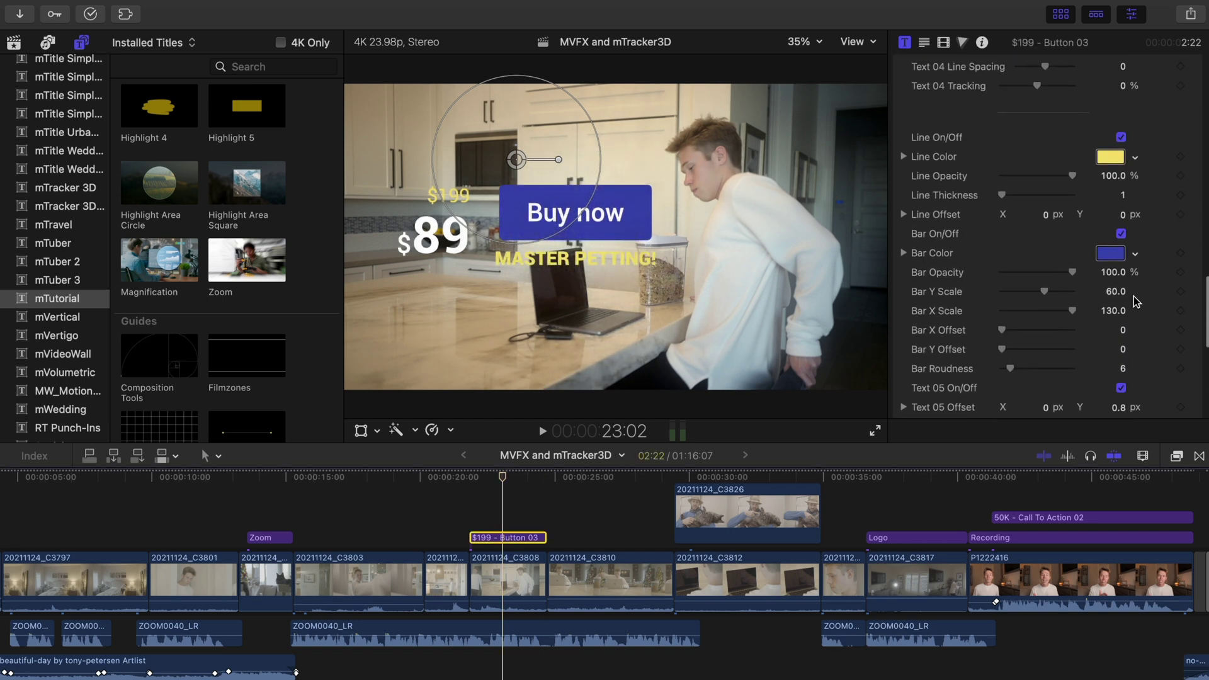
pyautogui.scroll(5, 1135, 301)
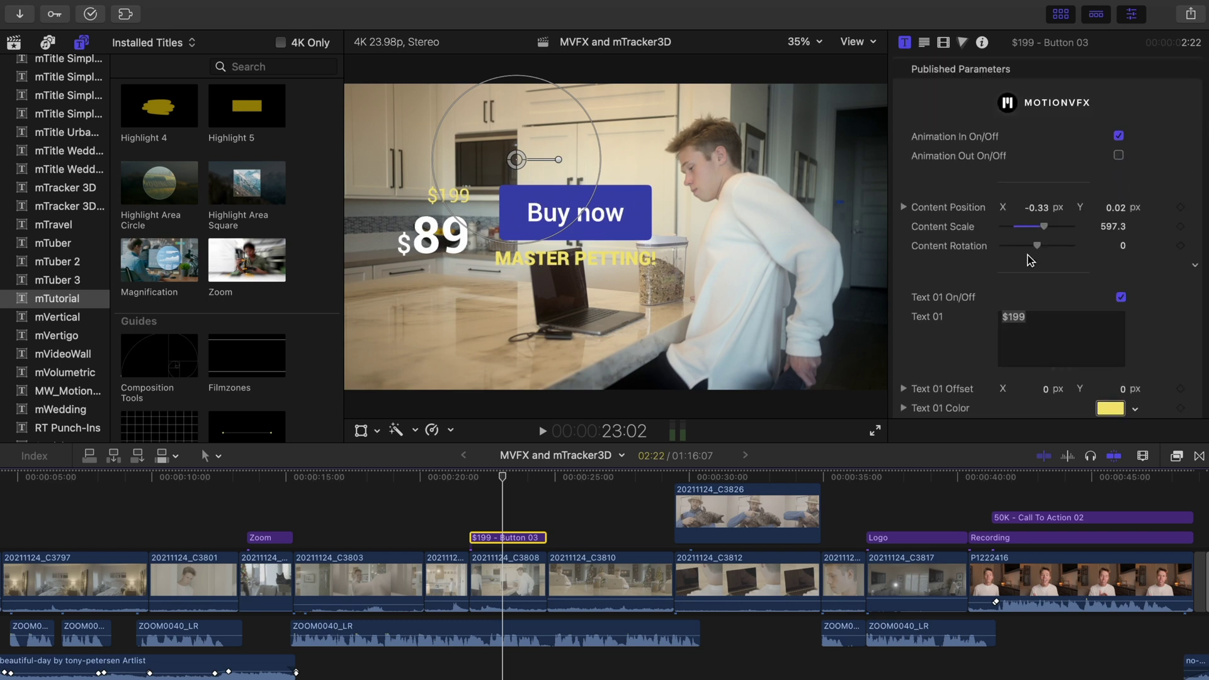
# Step: Make the Button 03 title a compound clip named 'BUY NOW' in the Compound Clips event
pyautogui.rightClick(515, 541)
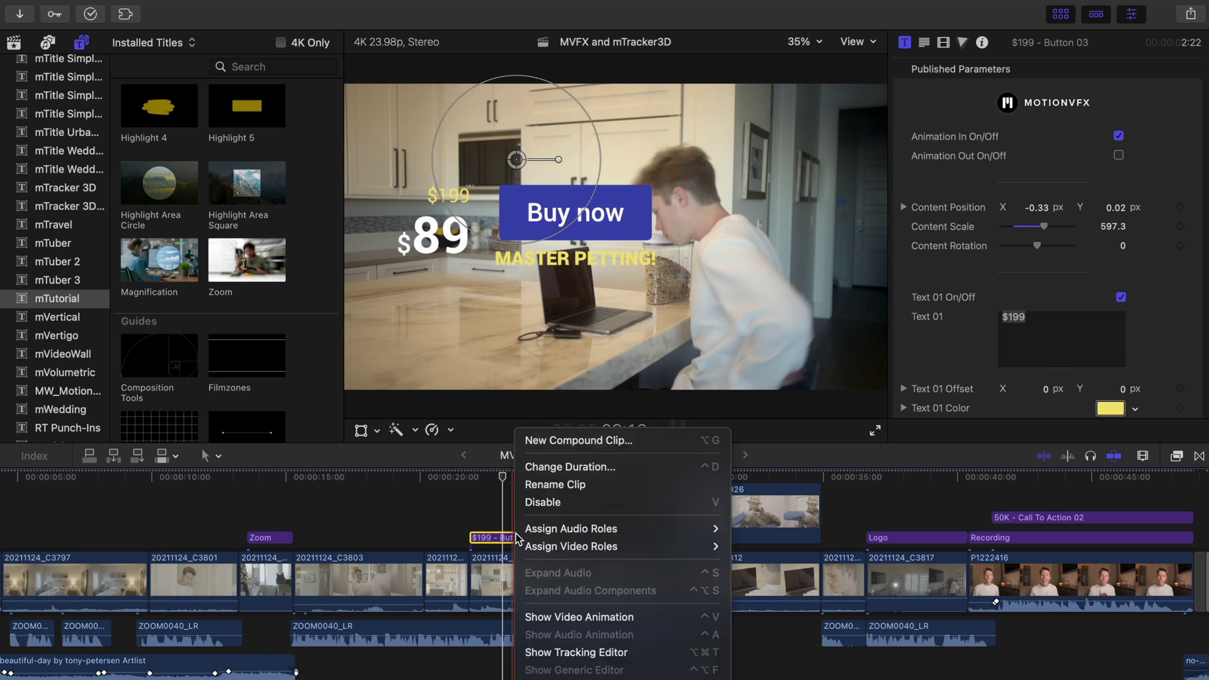
pyautogui.click(573, 440)
pyautogui.write('BUY NOW')
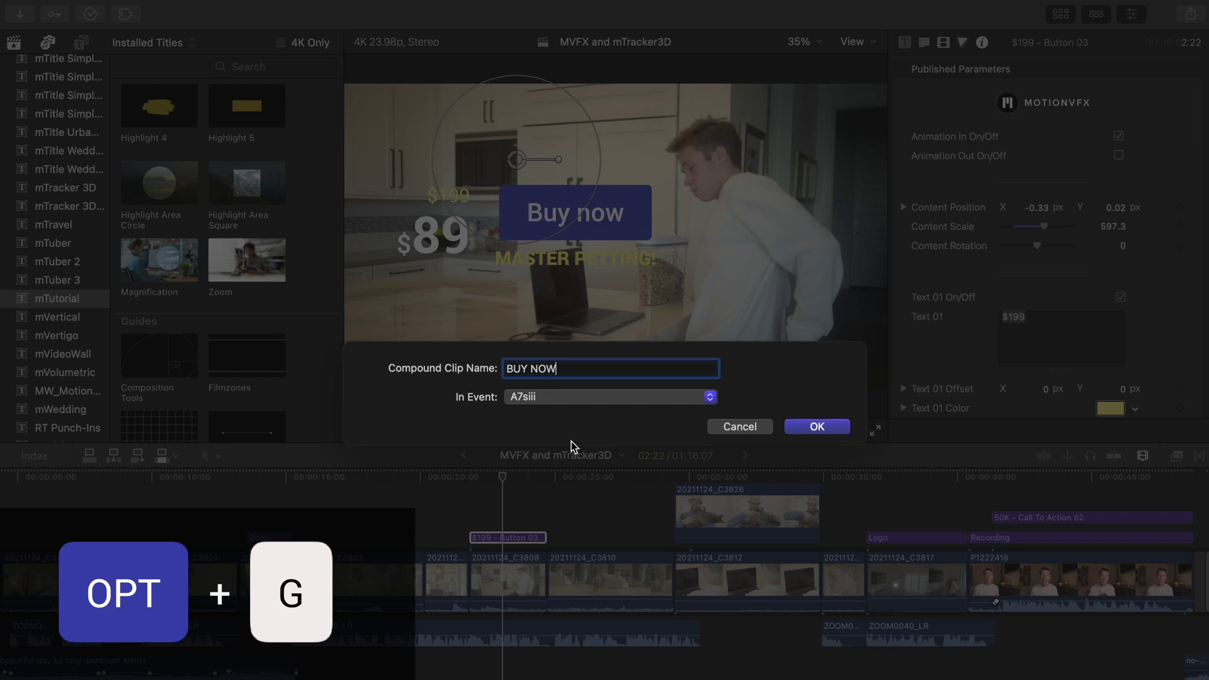
pyautogui.click(559, 398)
pyautogui.click(564, 436)
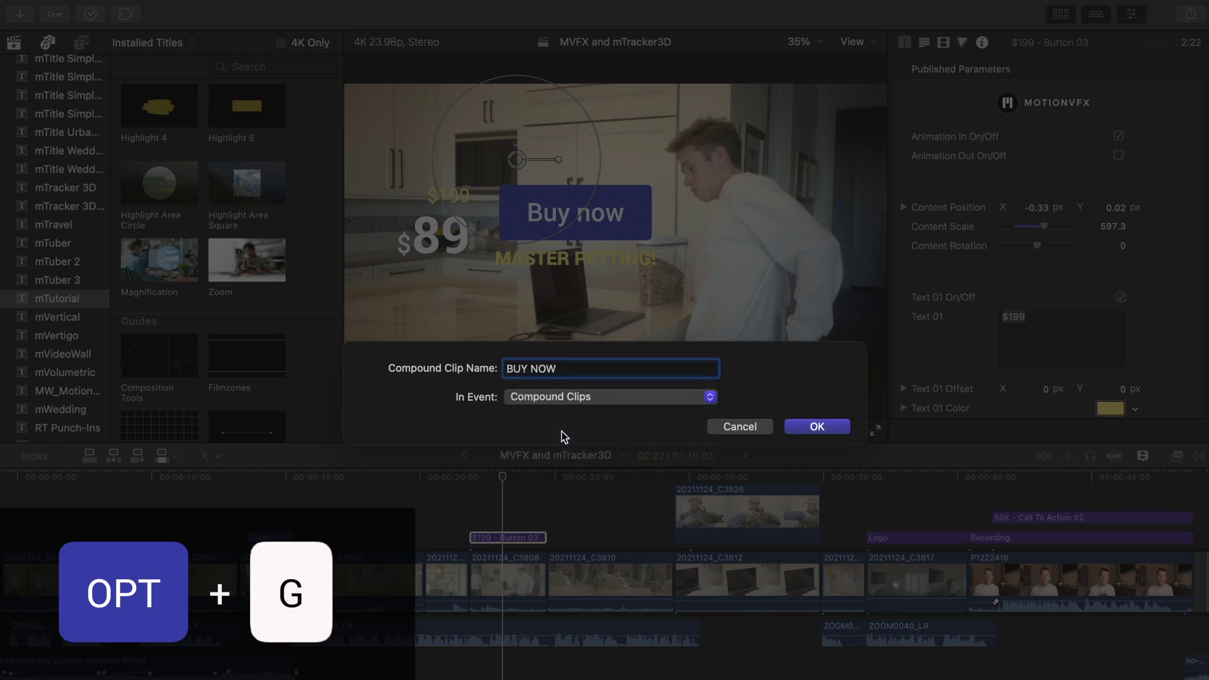
pyautogui.click(817, 427)
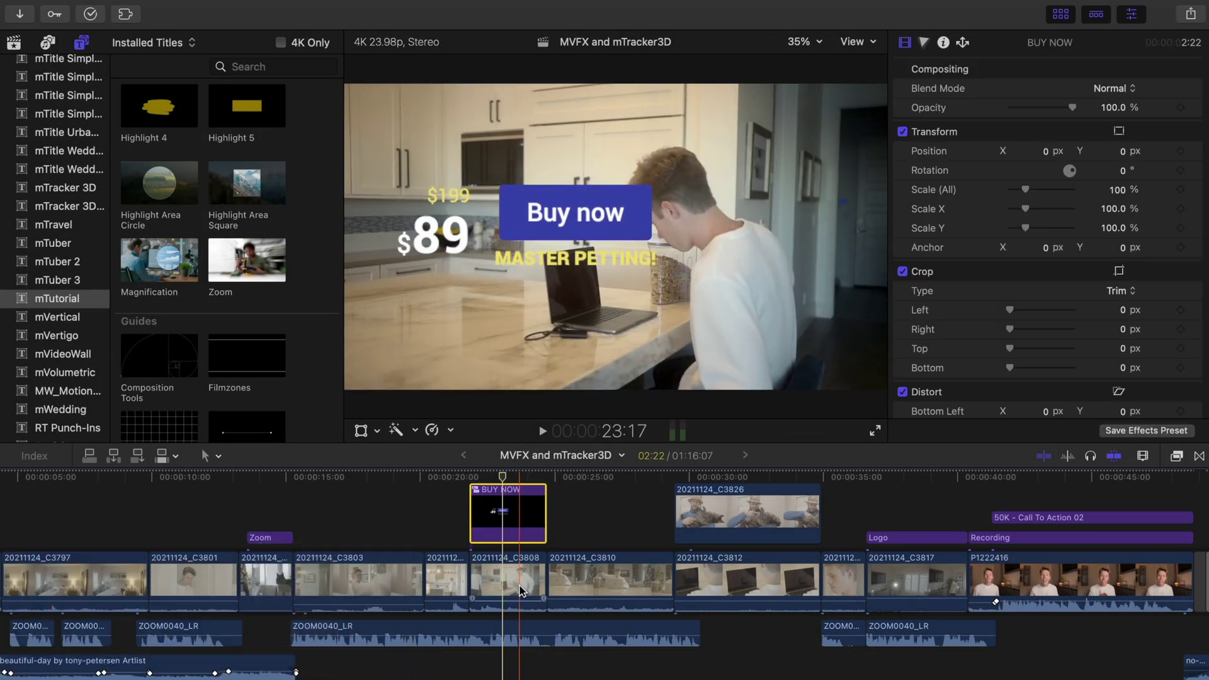
pyautogui.click(520, 591)
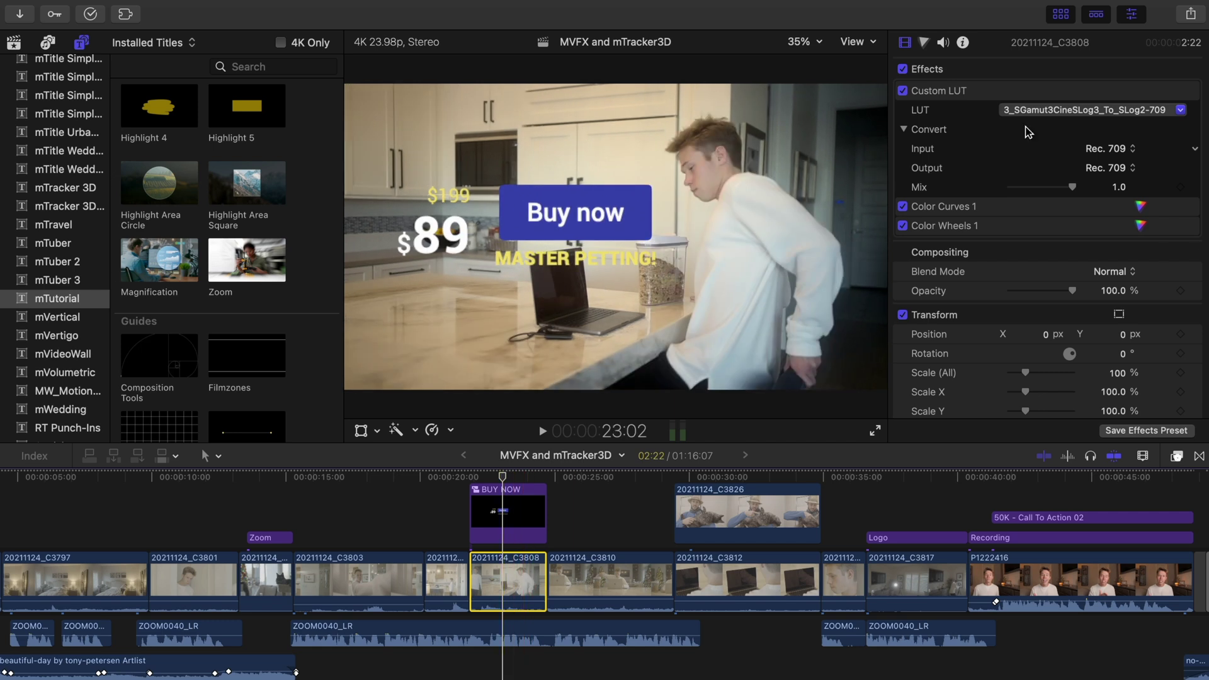
# Step: Apply mTracker 3D to clip 20211124_C3808 and run TRACK on its camera motion
pyautogui.click(1131, 15)
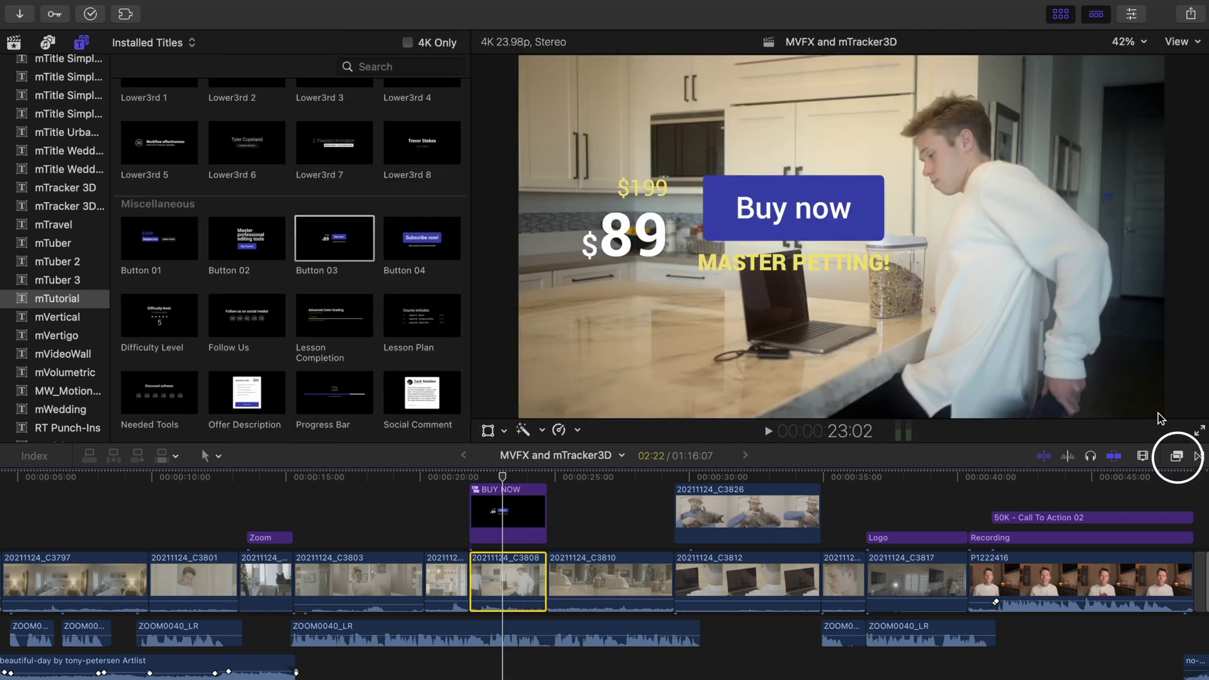
pyautogui.click(1176, 457)
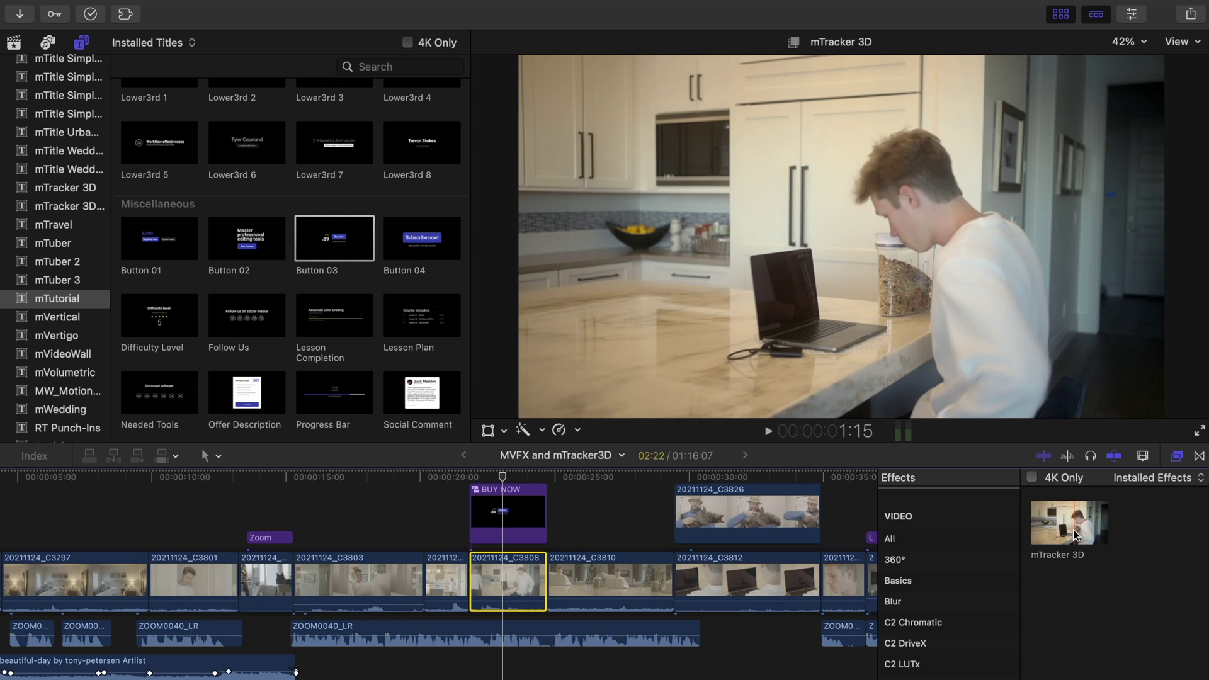
pyautogui.click(1073, 529)
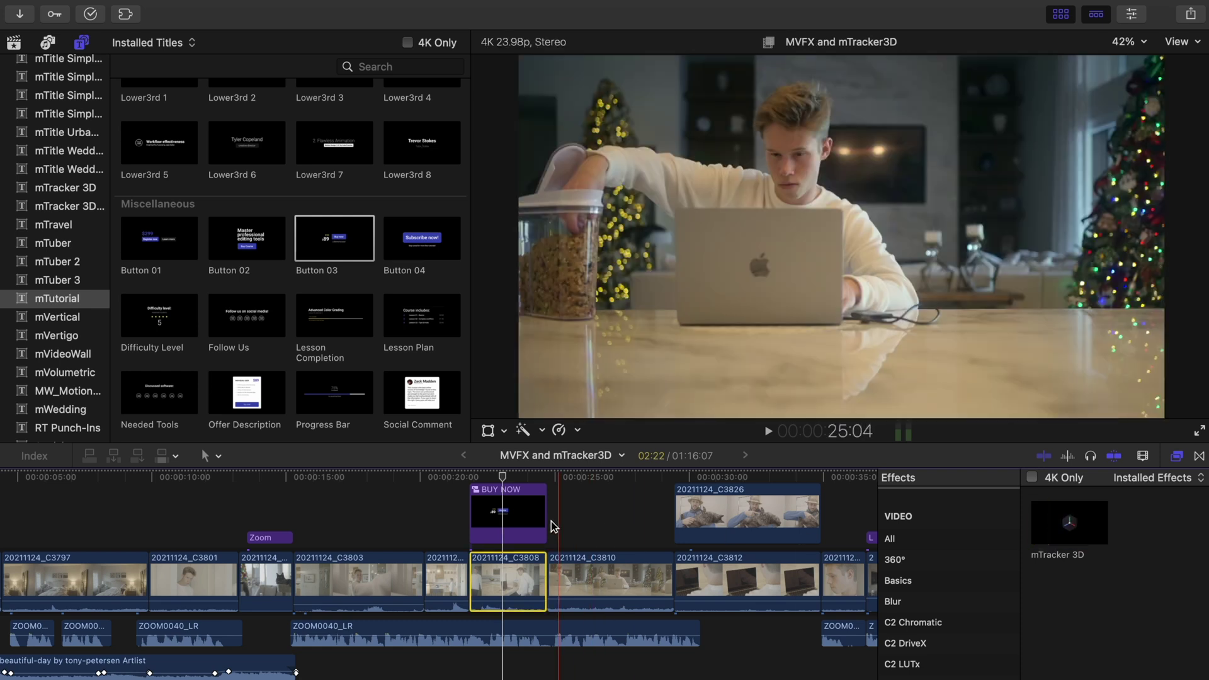
pyautogui.click(473, 579)
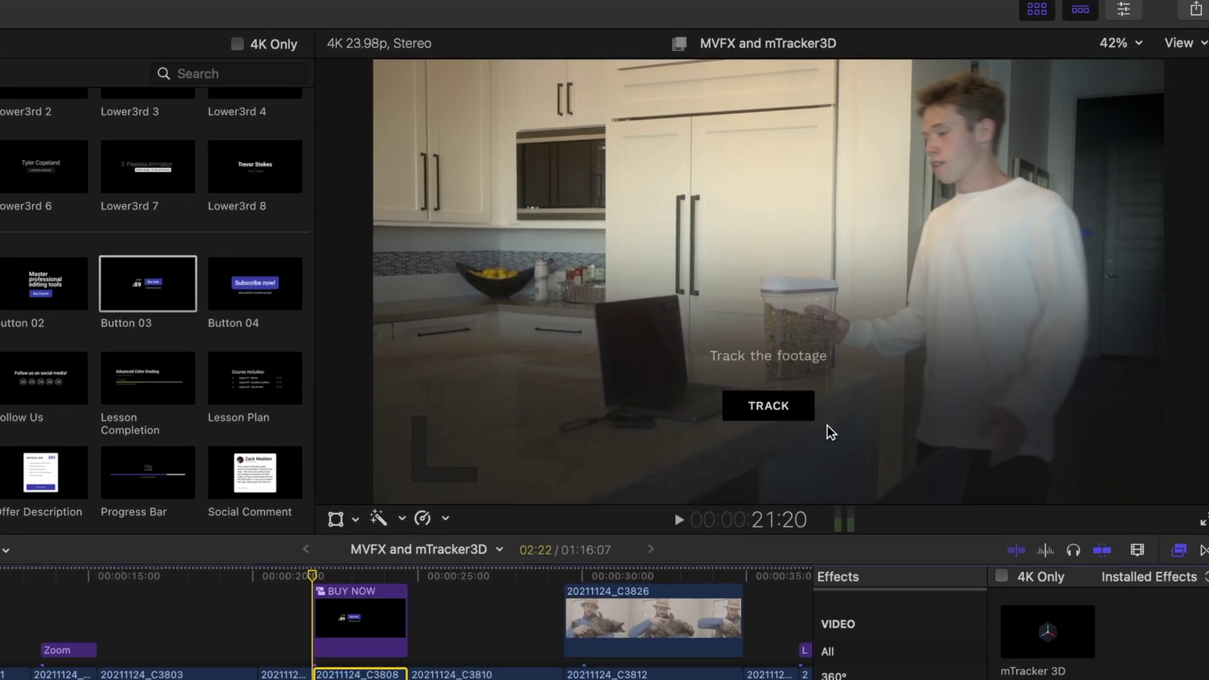
pyautogui.click(795, 409)
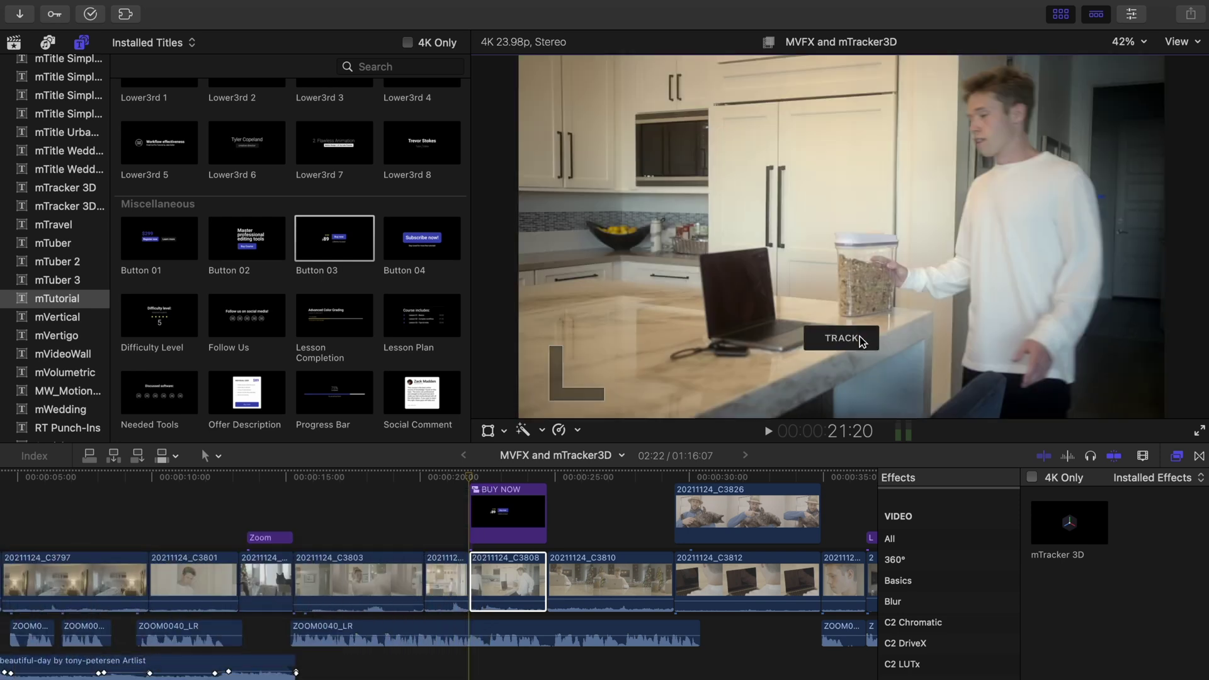
# Step: Add the mTracker 3D Logo title above BUY NOW, trimmed to the same length
pyautogui.press('super+5')
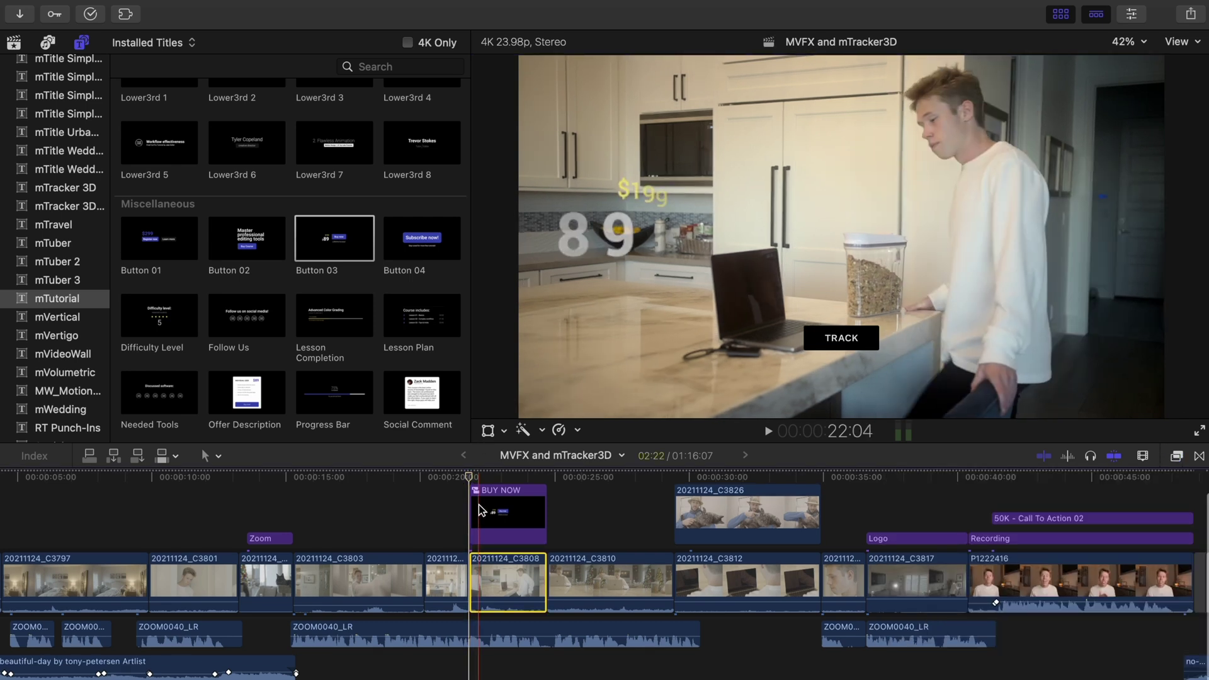
pyautogui.scroll(5, 49, 272)
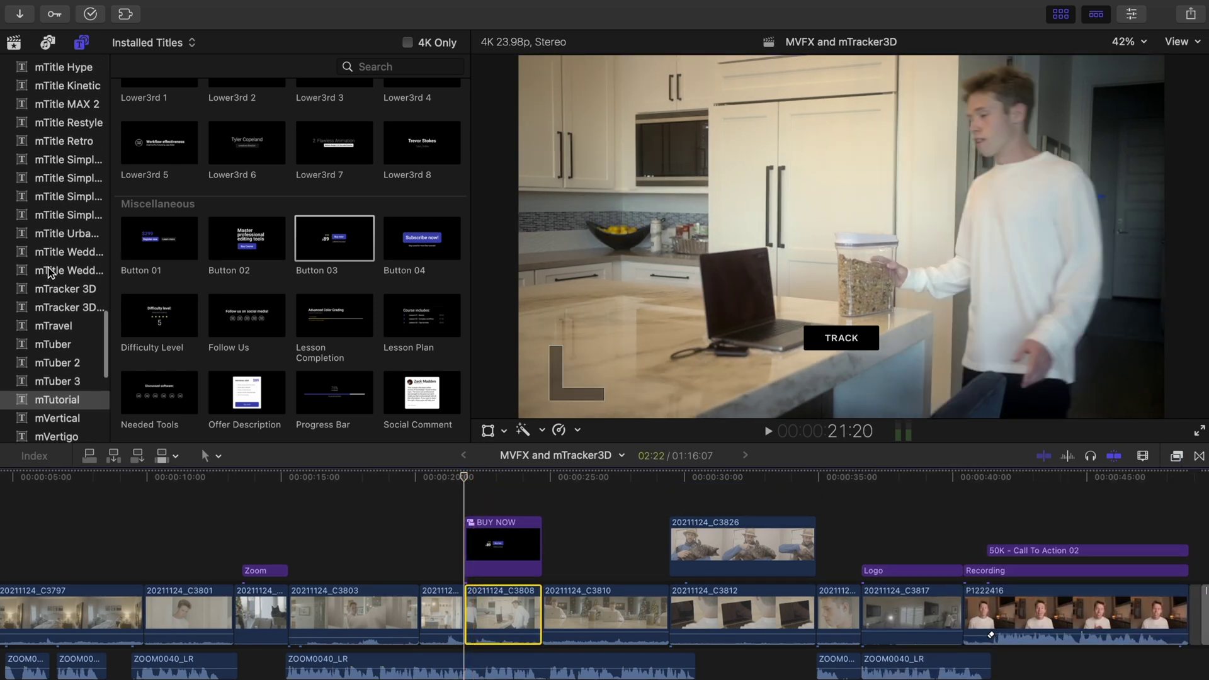
pyautogui.click(68, 291)
pyautogui.scroll(15, 251, 280)
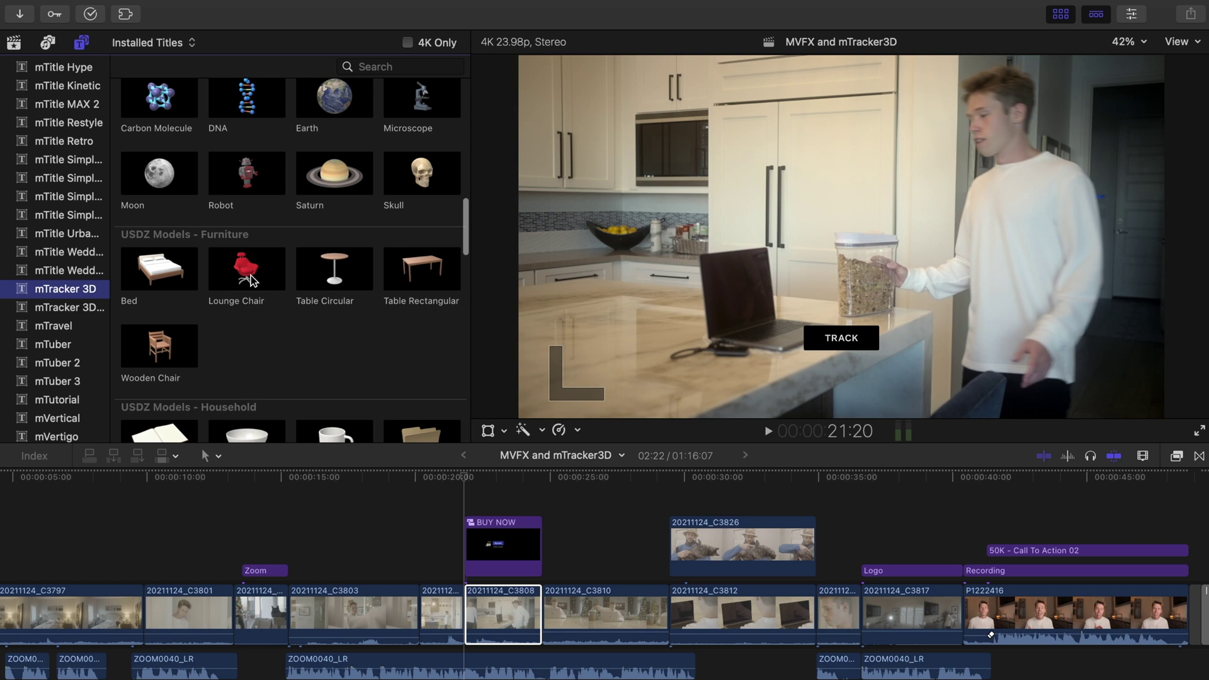
pyautogui.scroll(1, 340, 252)
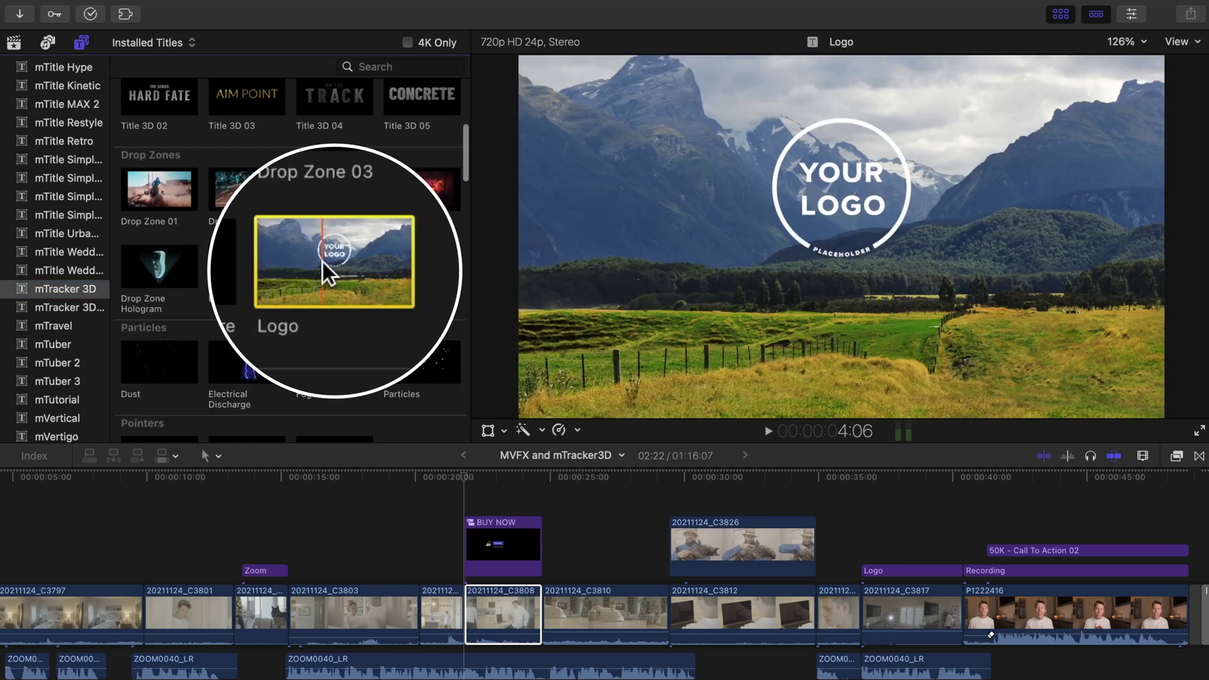
pyautogui.moveTo(322, 262); pyautogui.dragTo(460, 480)
pyautogui.hotkey('alt', ']')
pyautogui.click(497, 477)
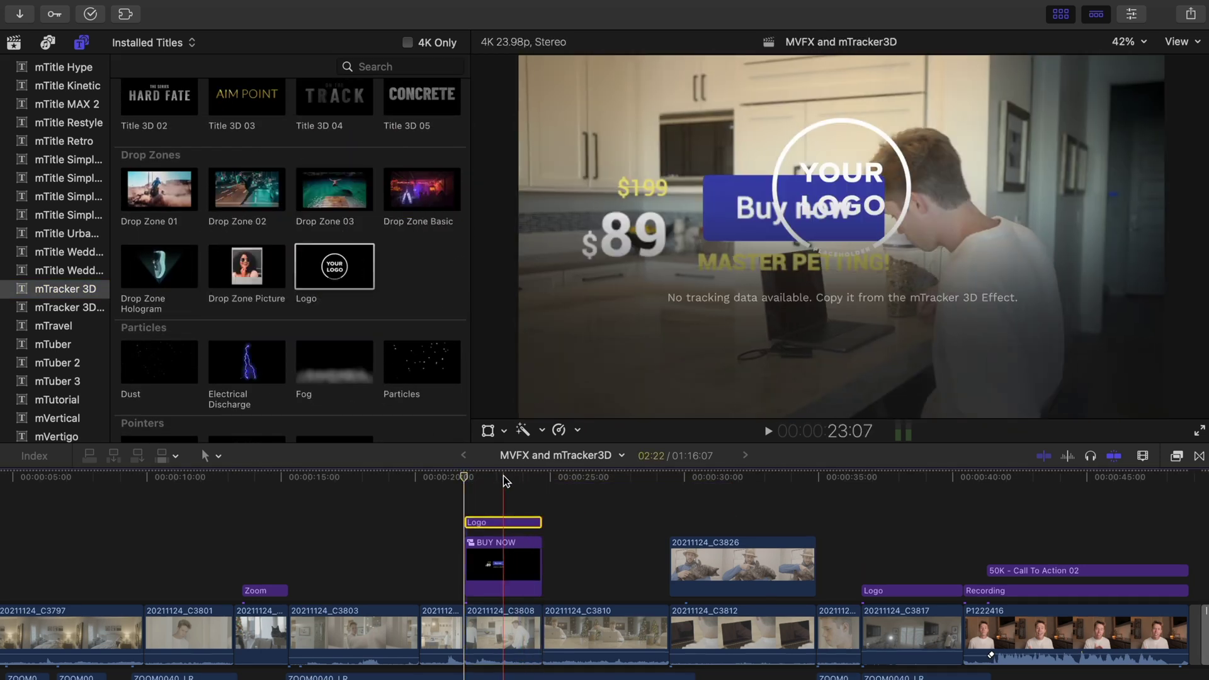
pyautogui.click(1131, 16)
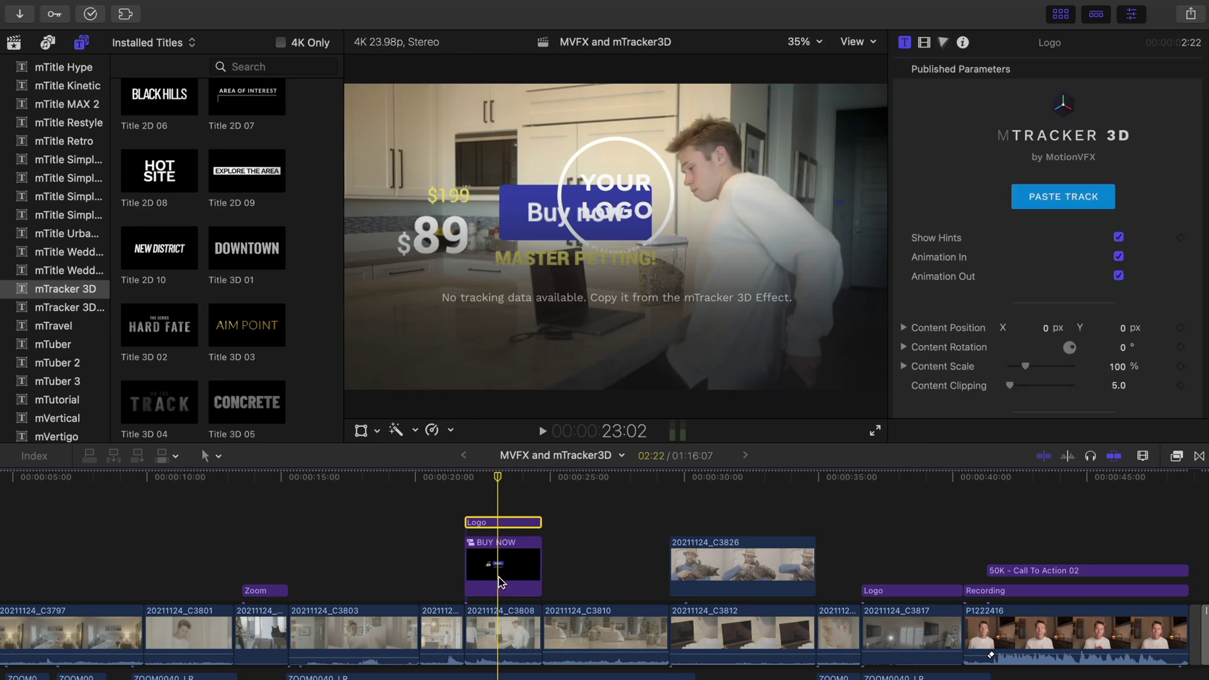
# Step: Copy the tracking data from clip 20211124_C3808 and select the Logo title
pyautogui.press('ctrl+super+1')
pyautogui.click(499, 626)
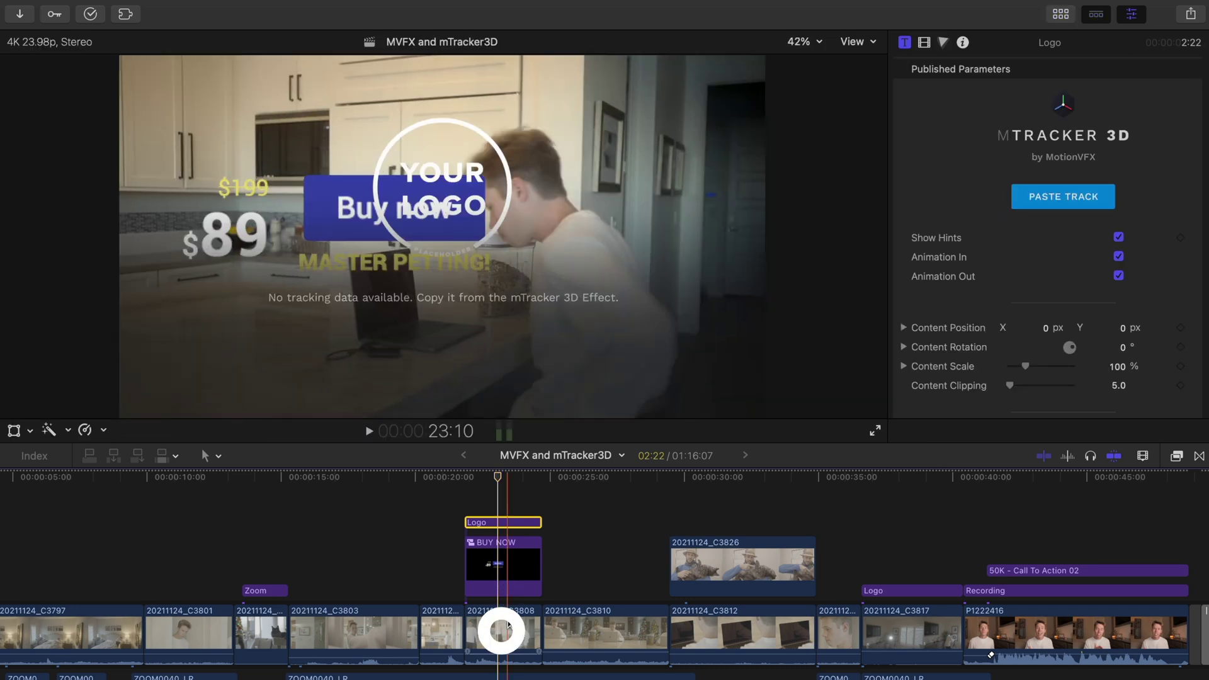
pyautogui.scroll(-5, 1024, 289)
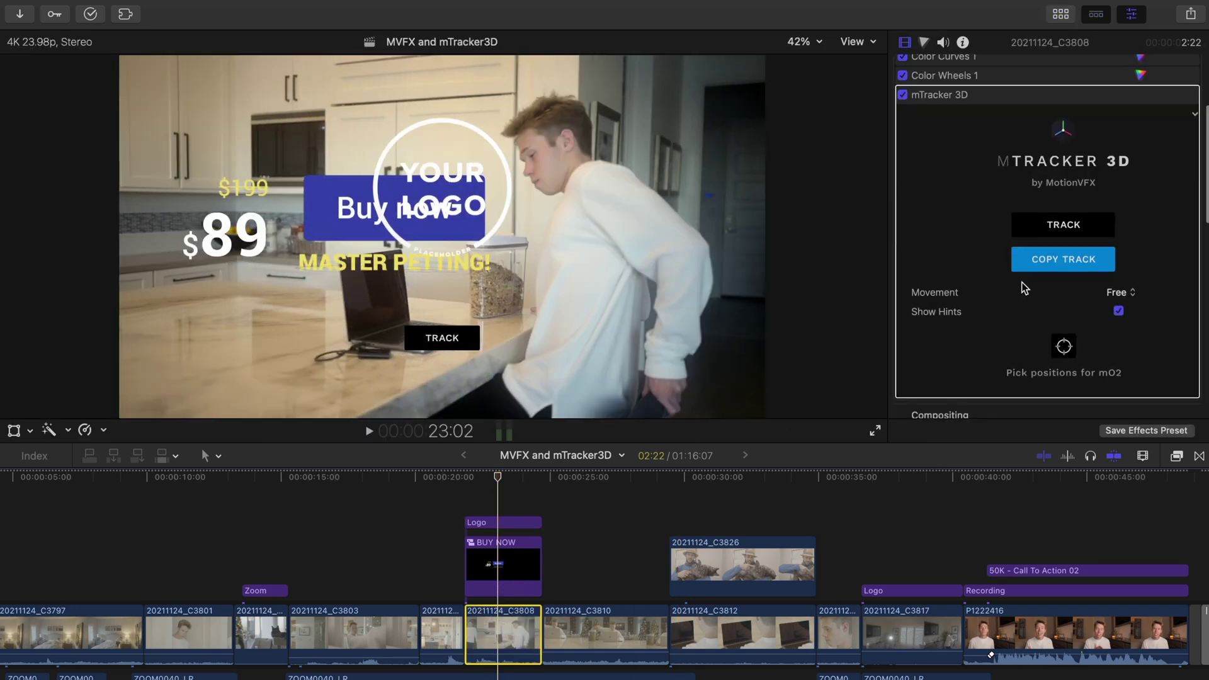
pyautogui.click(1055, 262)
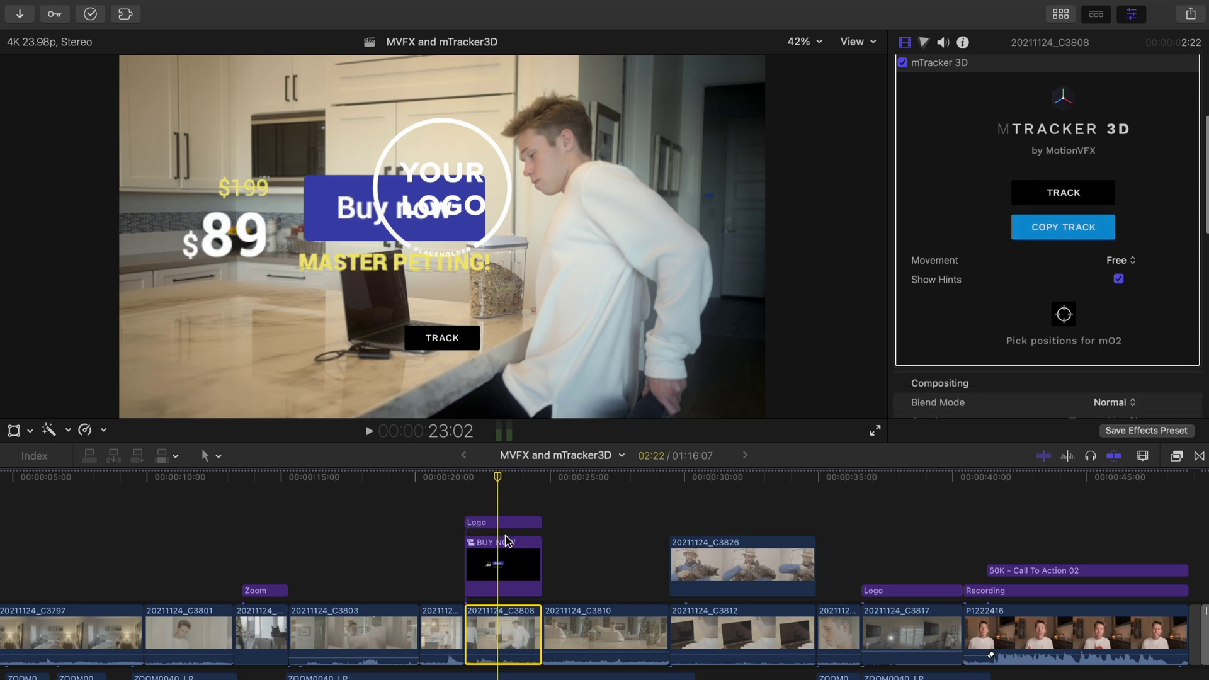
pyautogui.click(503, 522)
pyautogui.scroll(-2, 957, 248)
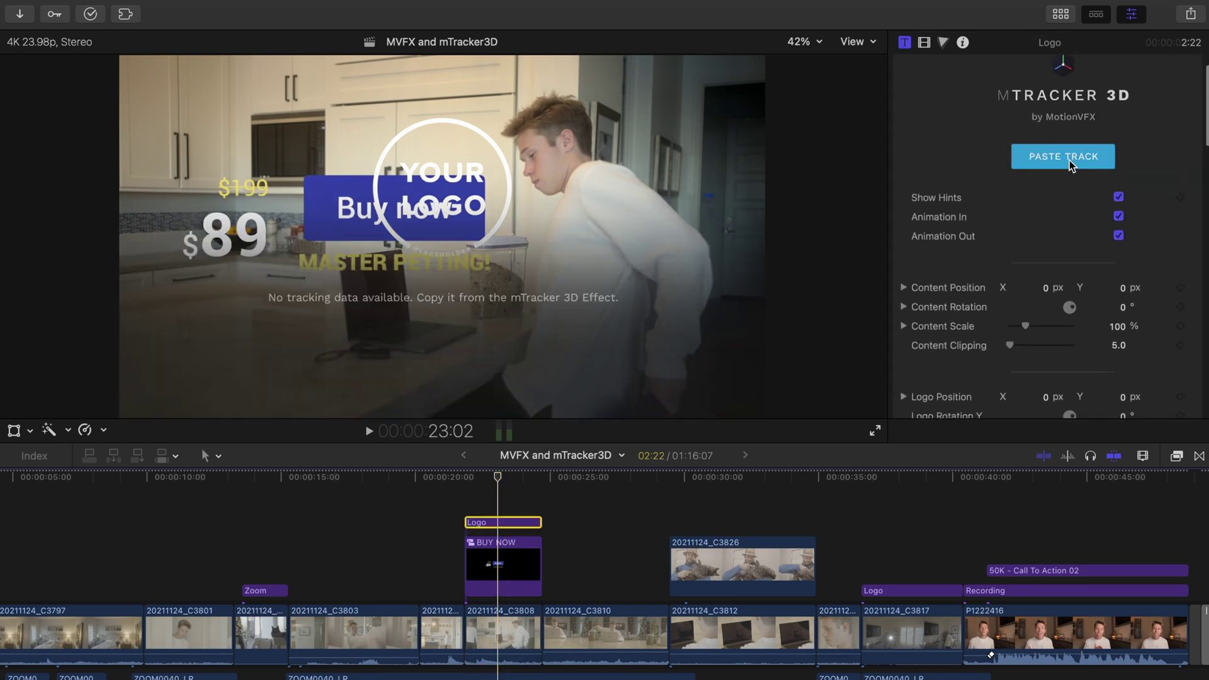
# Step: Paste the copied track onto the Logo title and confirm the saved tracking
pyautogui.click(1068, 158)
pyautogui.click(638, 273)
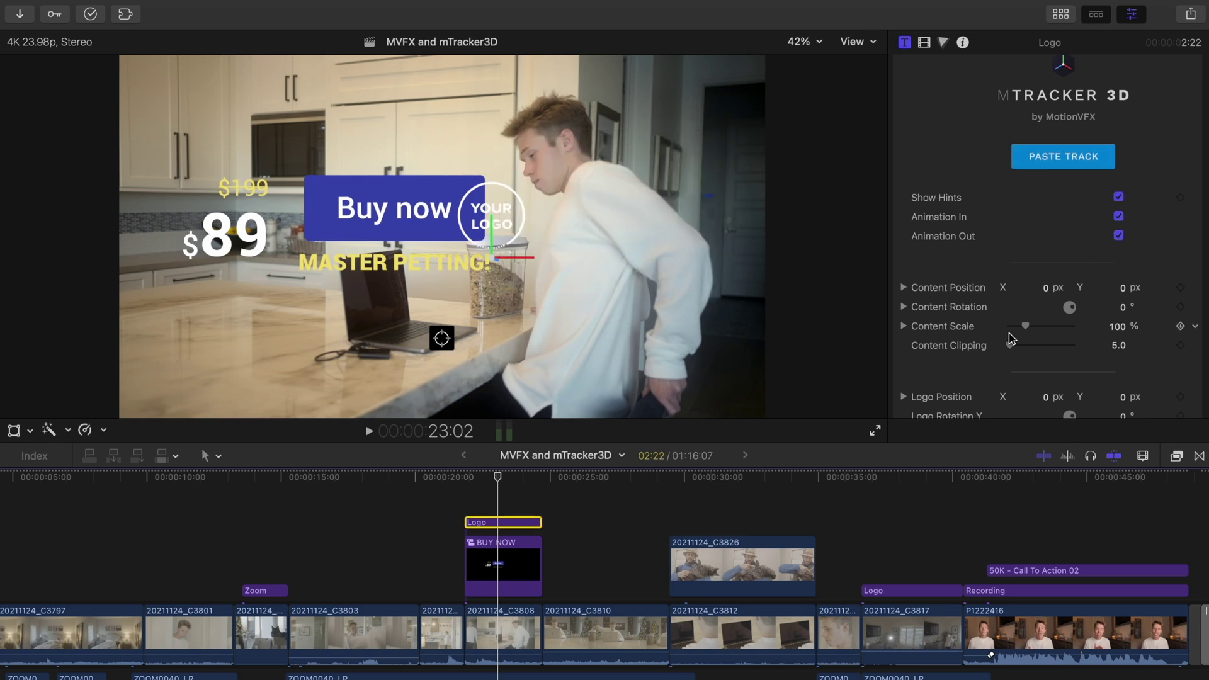
pyautogui.scroll(-10, 1009, 333)
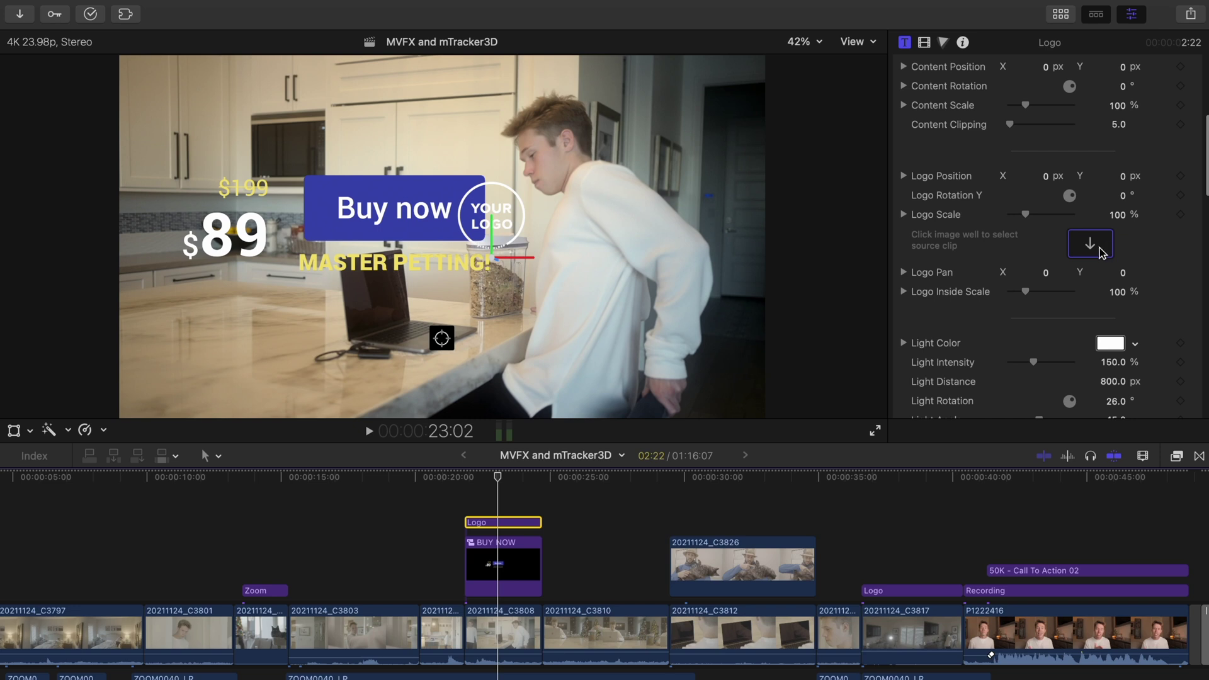
# Step: Use the BUY NOW clip as the Logo image, then delete the standalone BUY NOW clip
pyautogui.click(1098, 248)
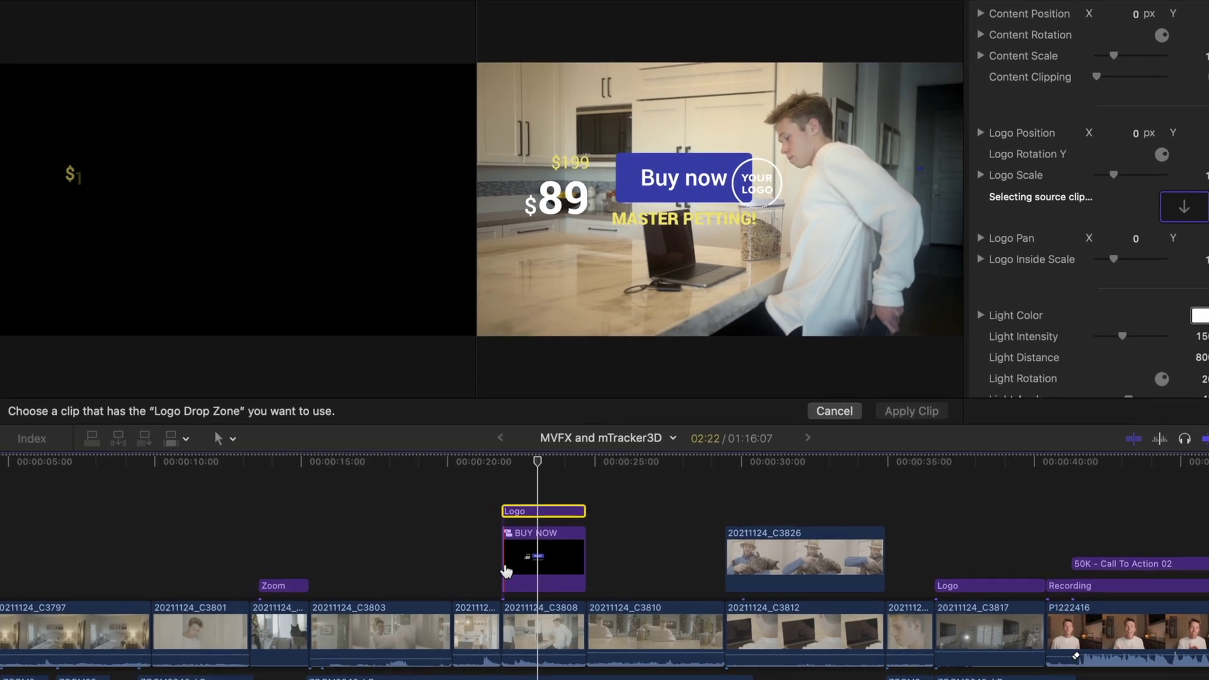
pyautogui.click(506, 570)
pyautogui.click(898, 415)
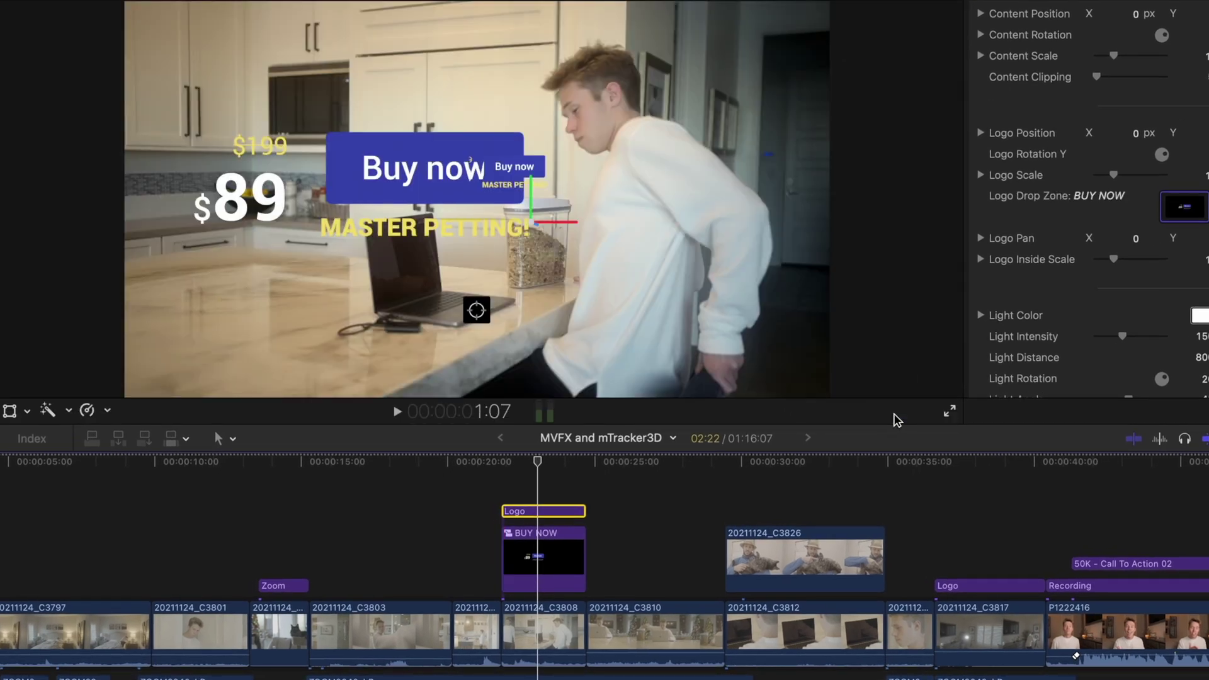
pyautogui.click(532, 564)
pyautogui.press('Delete')
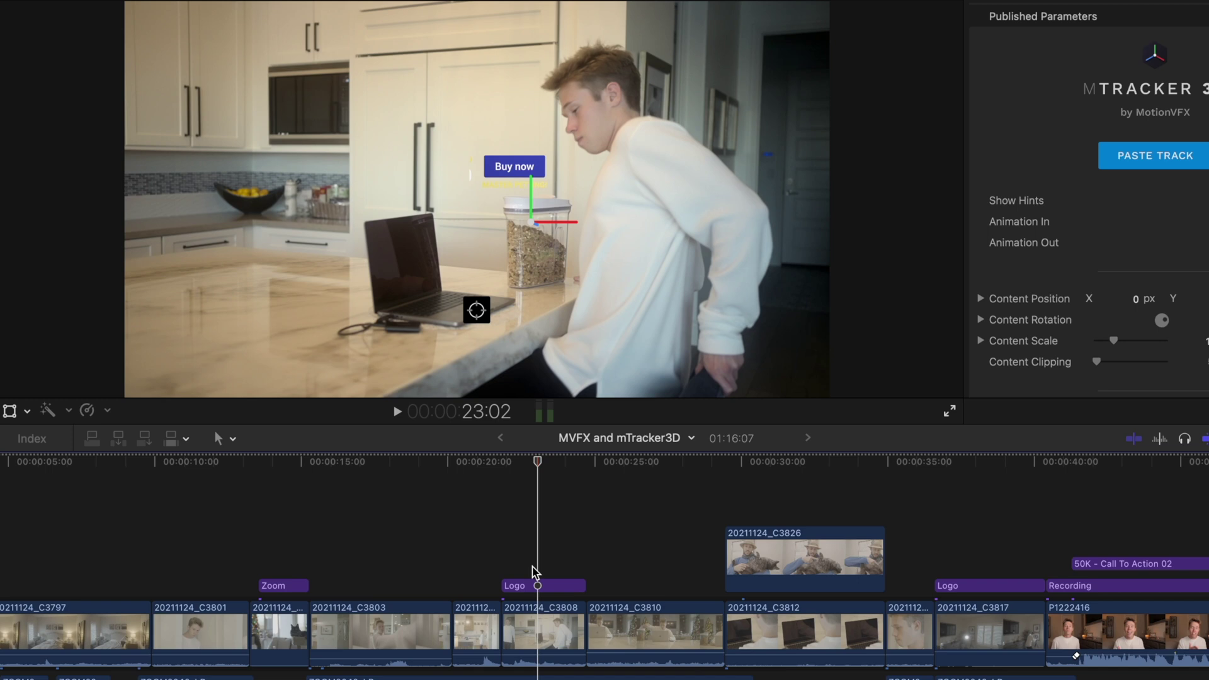
pyautogui.click(533, 586)
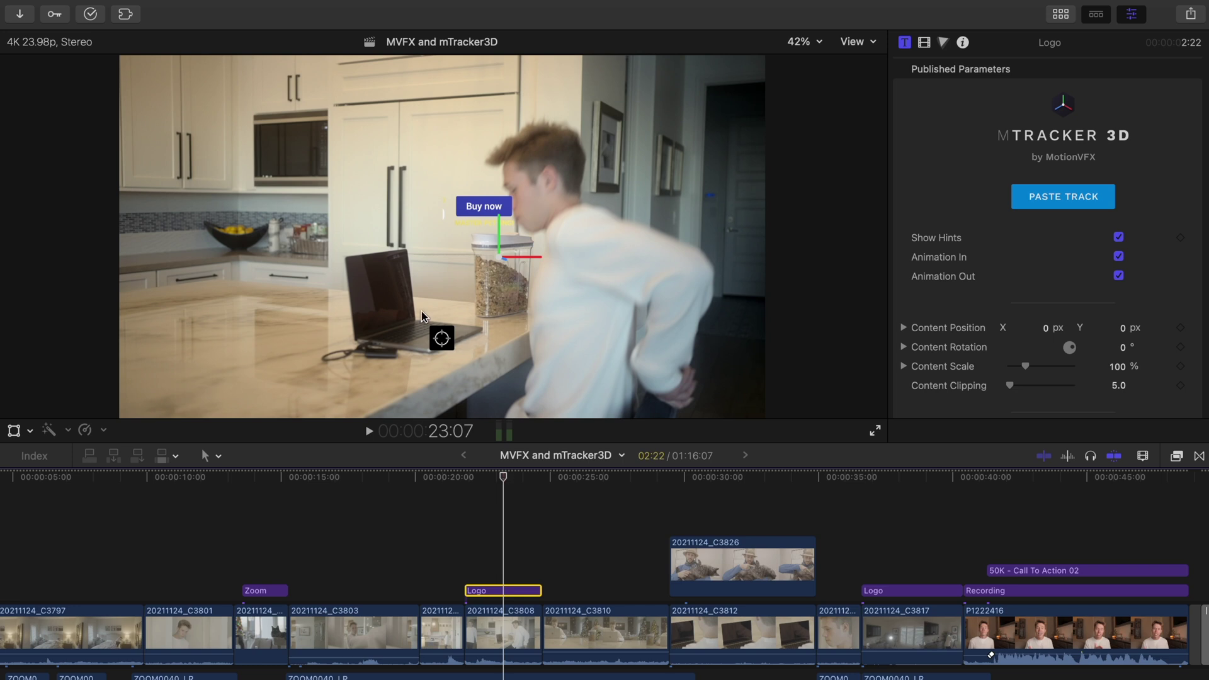
# Step: Pin the tracking anchor to the laptop's top-left corner
pyautogui.click(447, 342)
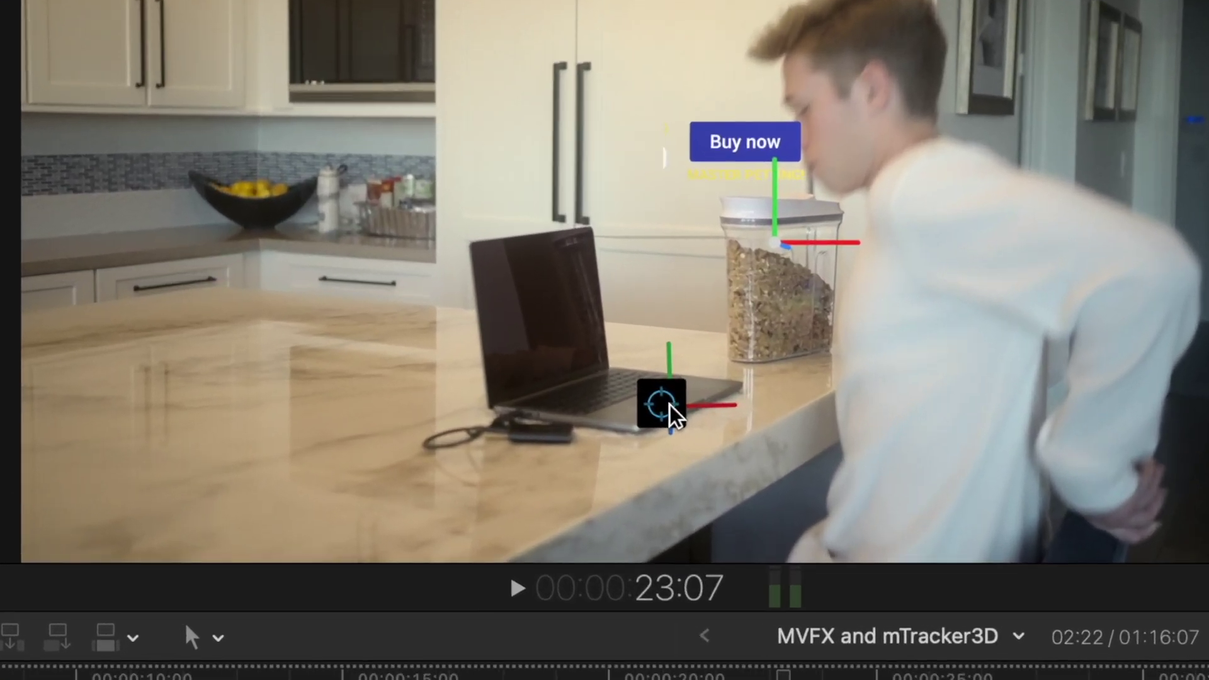
pyautogui.moveTo(670, 404); pyautogui.dragTo(472, 251)
pyautogui.press('shift')
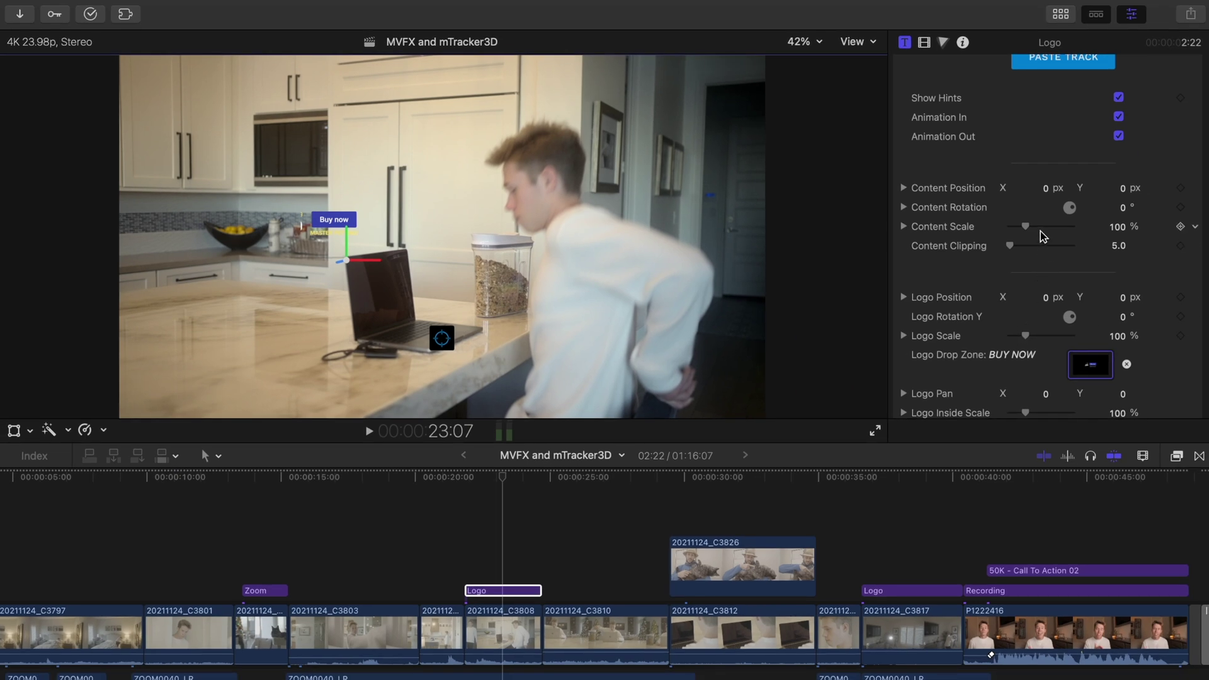
# Step: Set Logo Scale to 176%, Content Scale to 276% and Content Position to -3.1, -26.8 px
pyautogui.moveTo(1030, 226); pyautogui.dragTo(1049, 227)
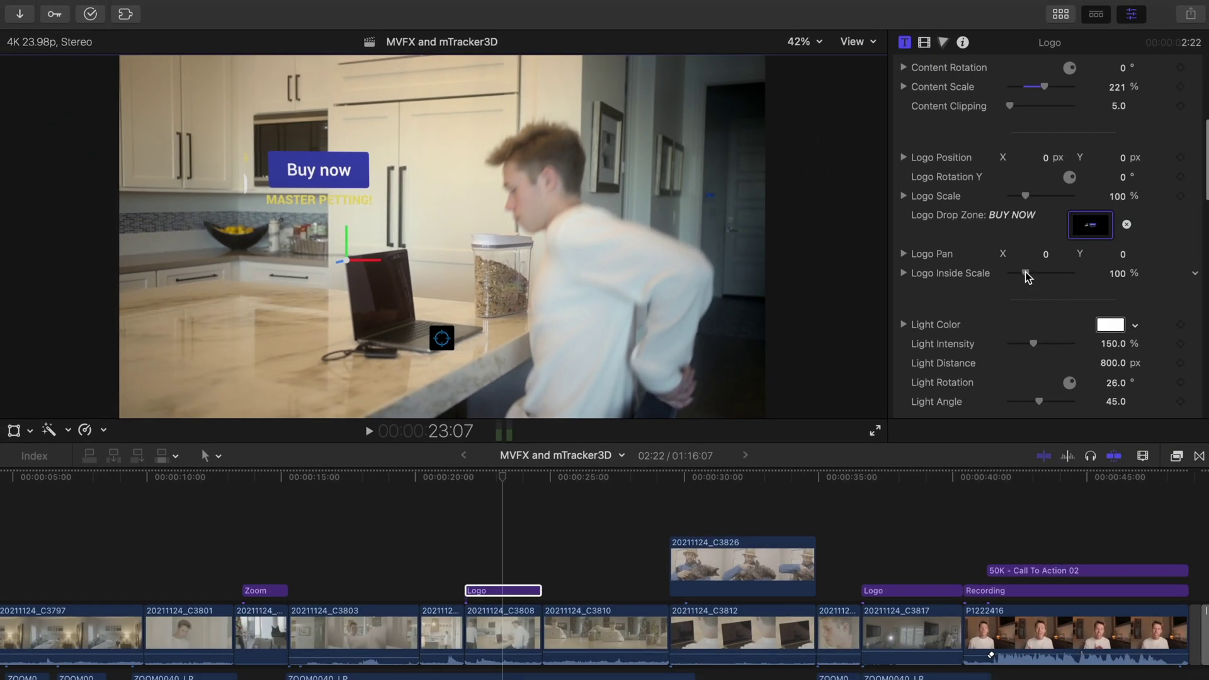
pyautogui.moveTo(1024, 276); pyautogui.dragTo(1018, 276)
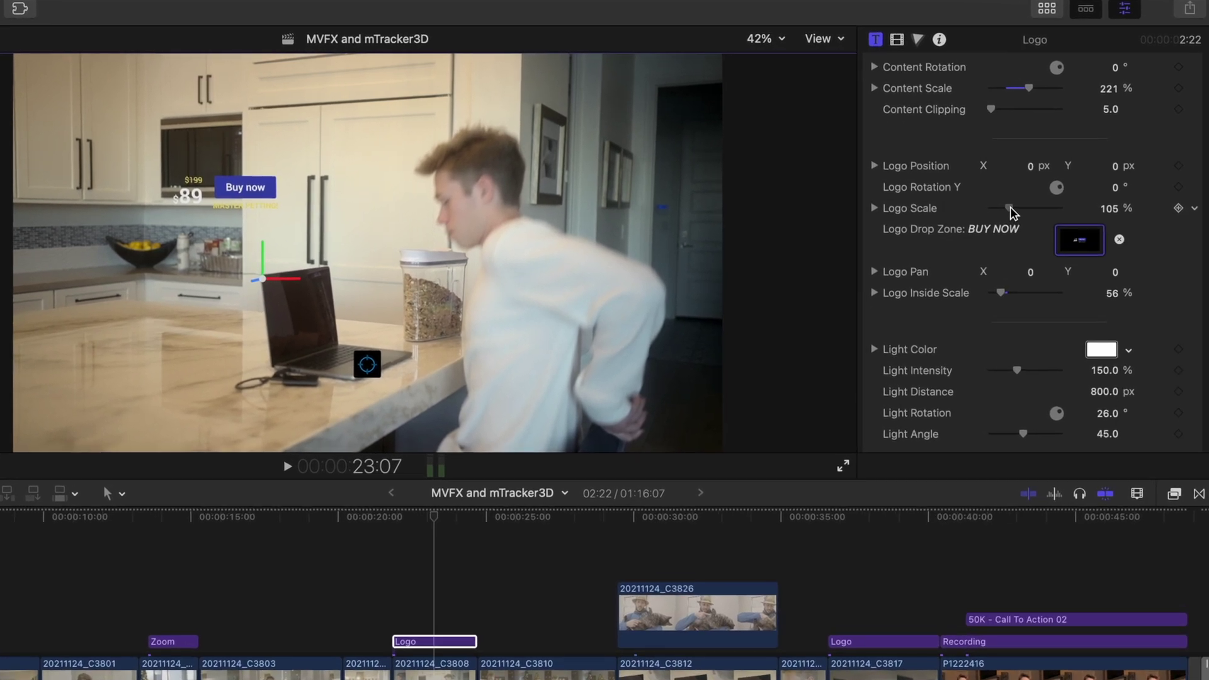
pyautogui.moveTo(1024, 203)
pyautogui.mouseDown()
pyautogui.moveTo(1033, 198)
pyautogui.moveTo(1021, 209)
pyautogui.mouseUp()
pyautogui.scroll(3, 1059, 195)
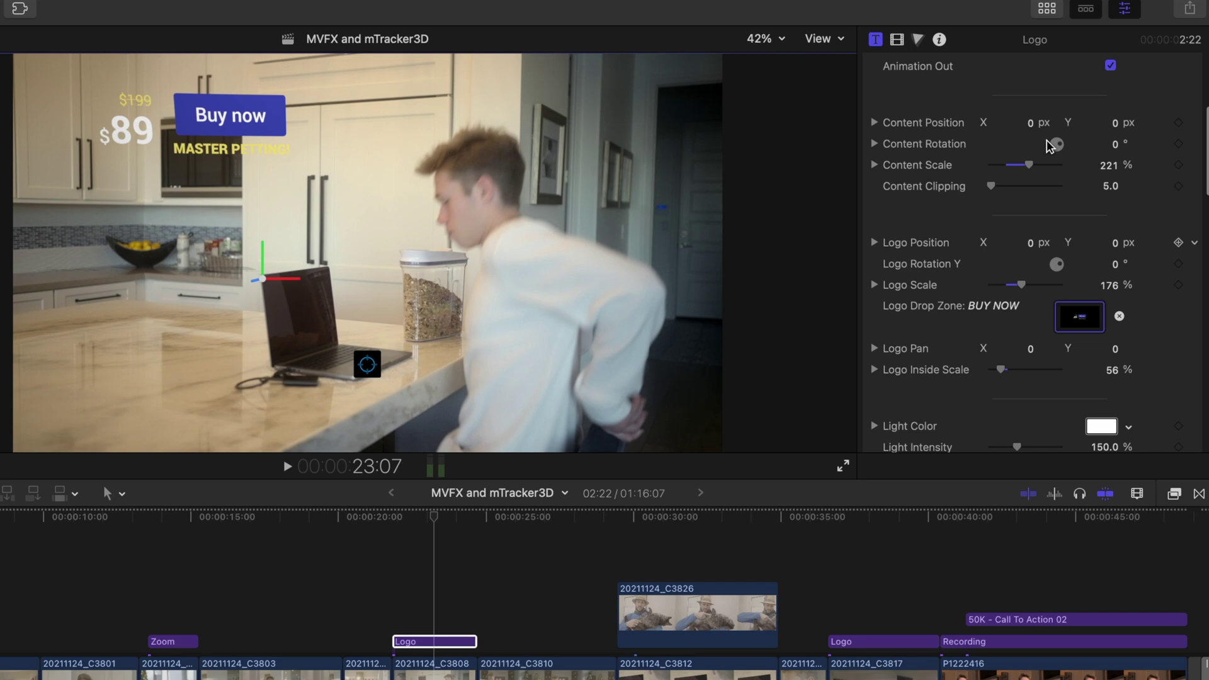
pyautogui.moveTo(1116, 125)
pyautogui.mouseDown()
pyautogui.moveTo(1116, 136)
pyautogui.moveTo(1114, 124)
pyautogui.mouseUp()
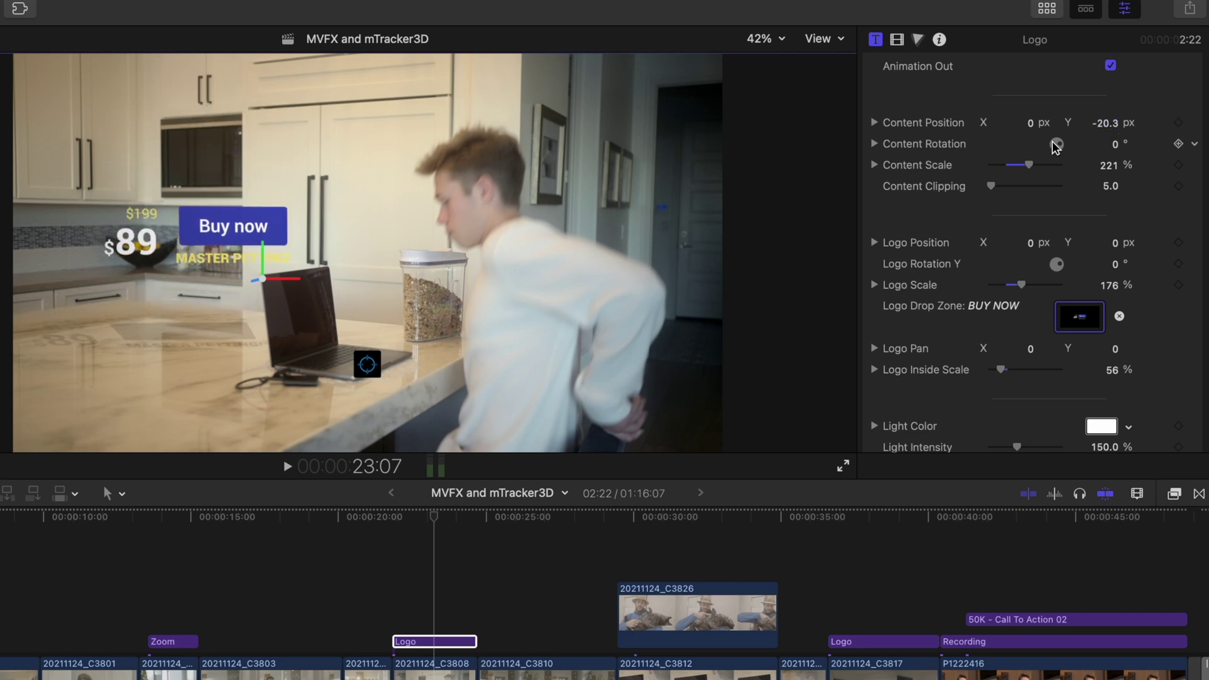
pyautogui.moveTo(1029, 165); pyautogui.dragTo(1040, 165)
pyautogui.moveTo(1111, 126); pyautogui.dragTo(1111, 130)
pyautogui.moveTo(1041, 165); pyautogui.dragTo(1035, 165)
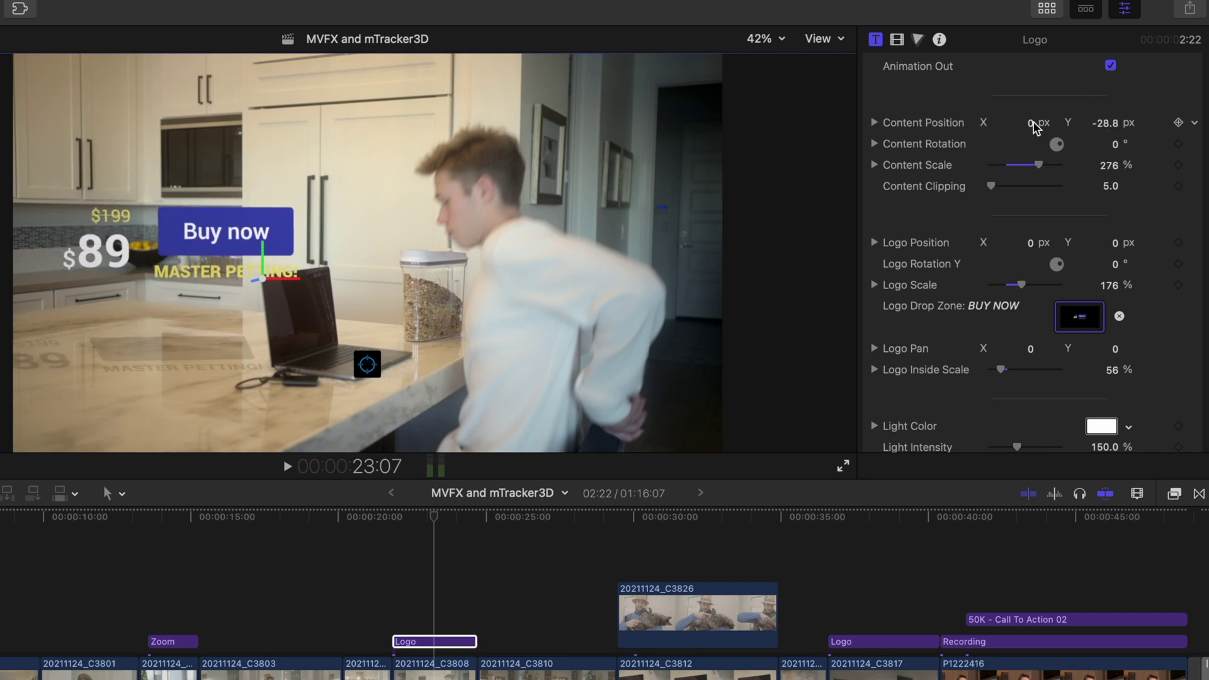
pyautogui.moveTo(1033, 124); pyautogui.dragTo(1023, 123)
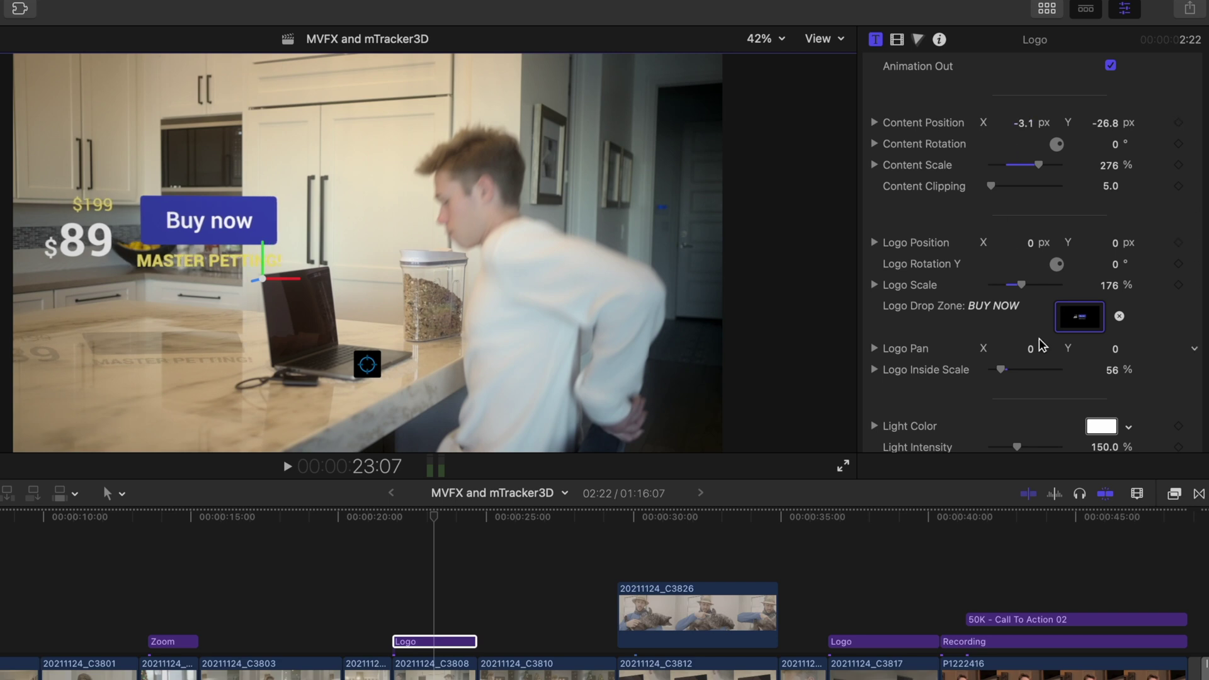
# Step: Raise the price tag's Light Intensity and turn off Shadows
pyautogui.scroll(-6, 1040, 345)
pyautogui.moveTo(1018, 260)
pyautogui.mouseDown()
pyautogui.moveTo(1046, 262)
pyautogui.moveTo(1032, 262)
pyautogui.mouseUp()
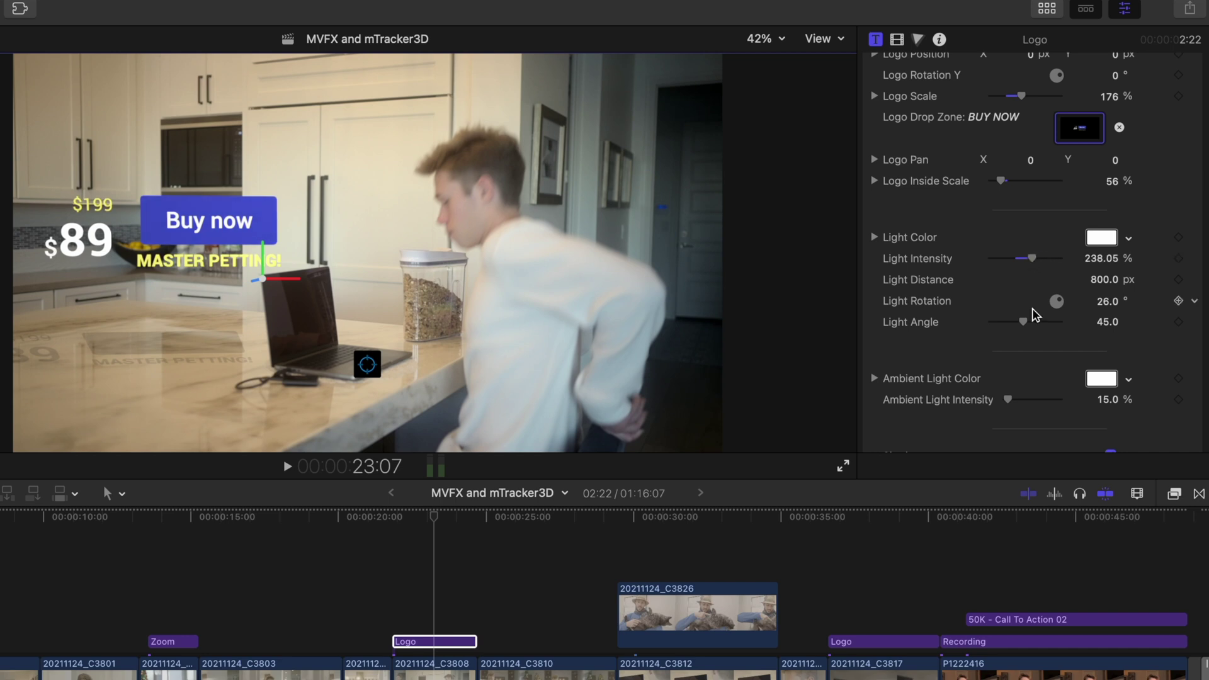
pyautogui.scroll(-6, 1032, 312)
pyautogui.click(1111, 262)
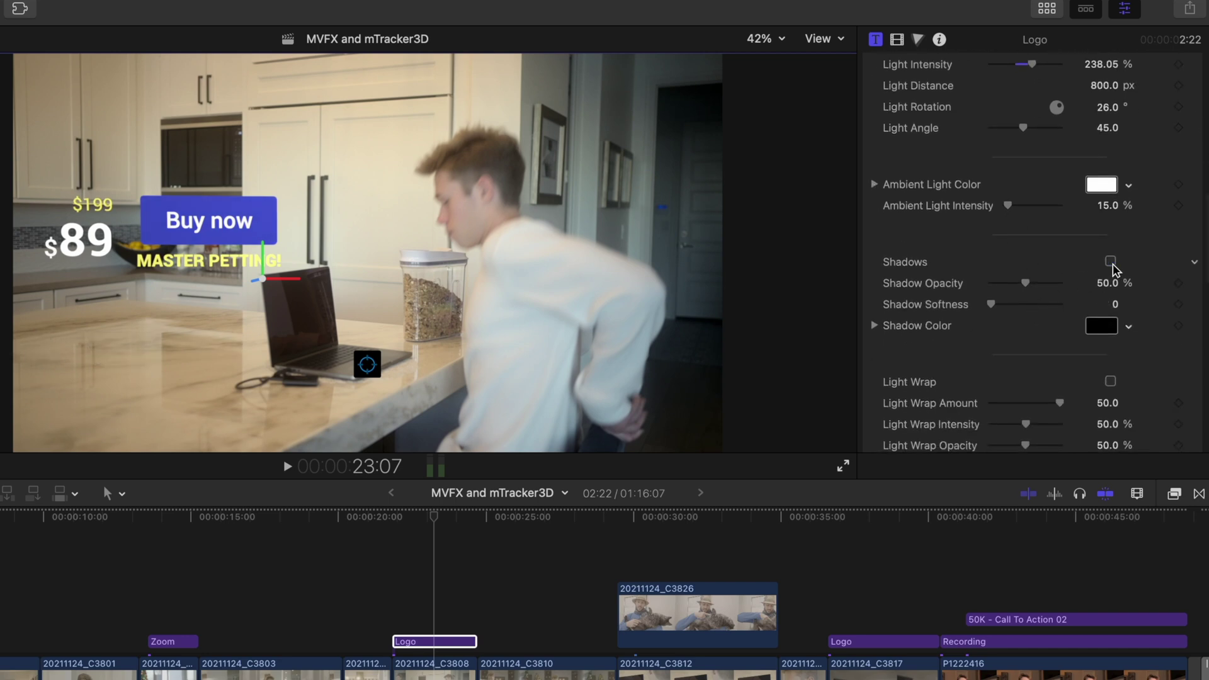
pyautogui.scroll(-8, 1053, 338)
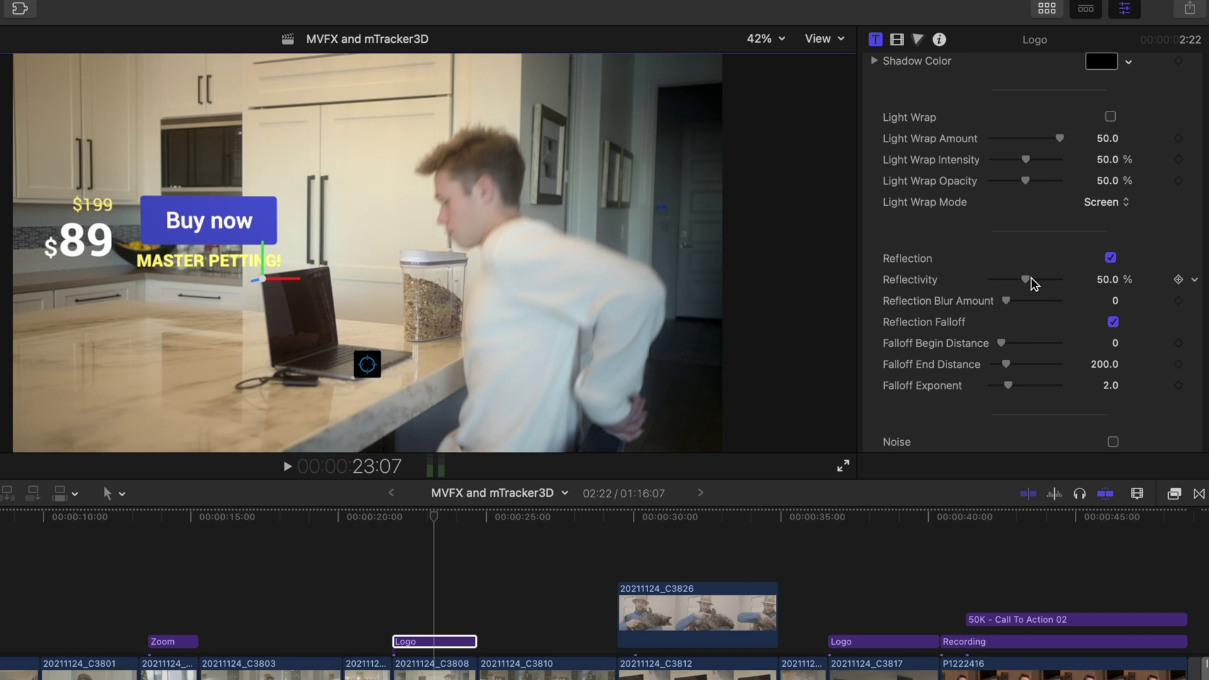
# Step: Increase Reflectivity to 91.92% and Falloff Exponent, and set Logo Position Y to -8.4 px
pyautogui.moveTo(1032, 279); pyautogui.dragTo(1044, 279)
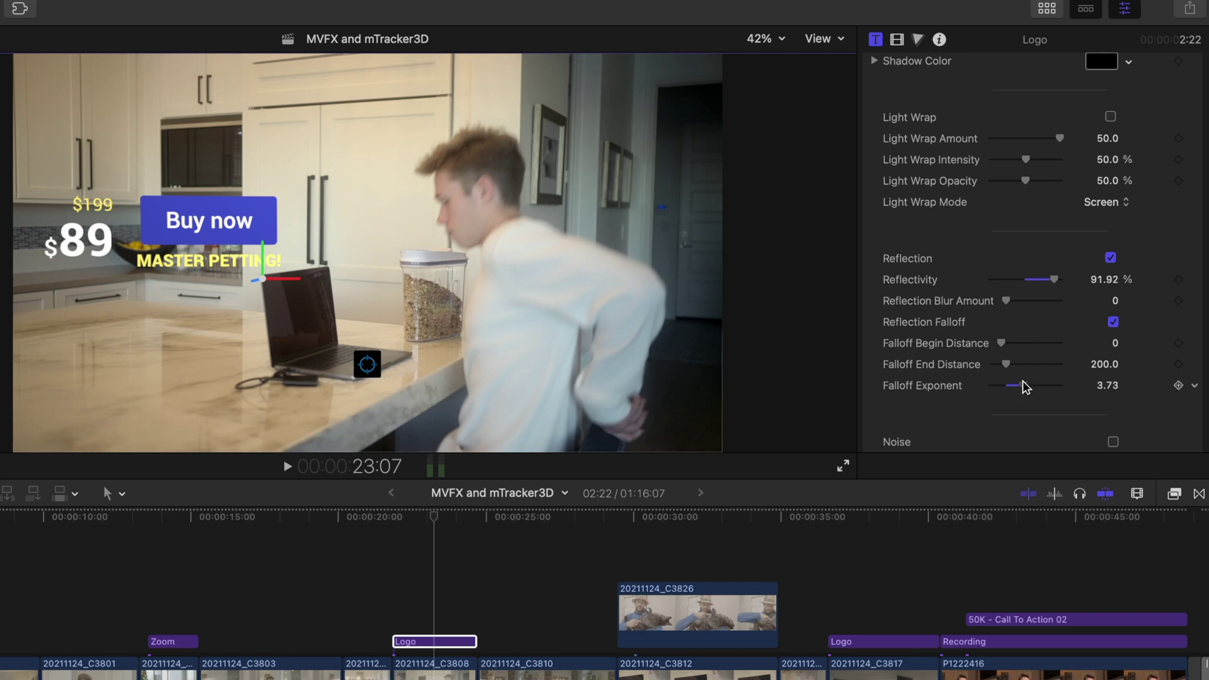
pyautogui.moveTo(1023, 380); pyautogui.dragTo(1026, 384)
pyautogui.scroll(10, 1017, 309)
pyautogui.scroll(10, 1016, 309)
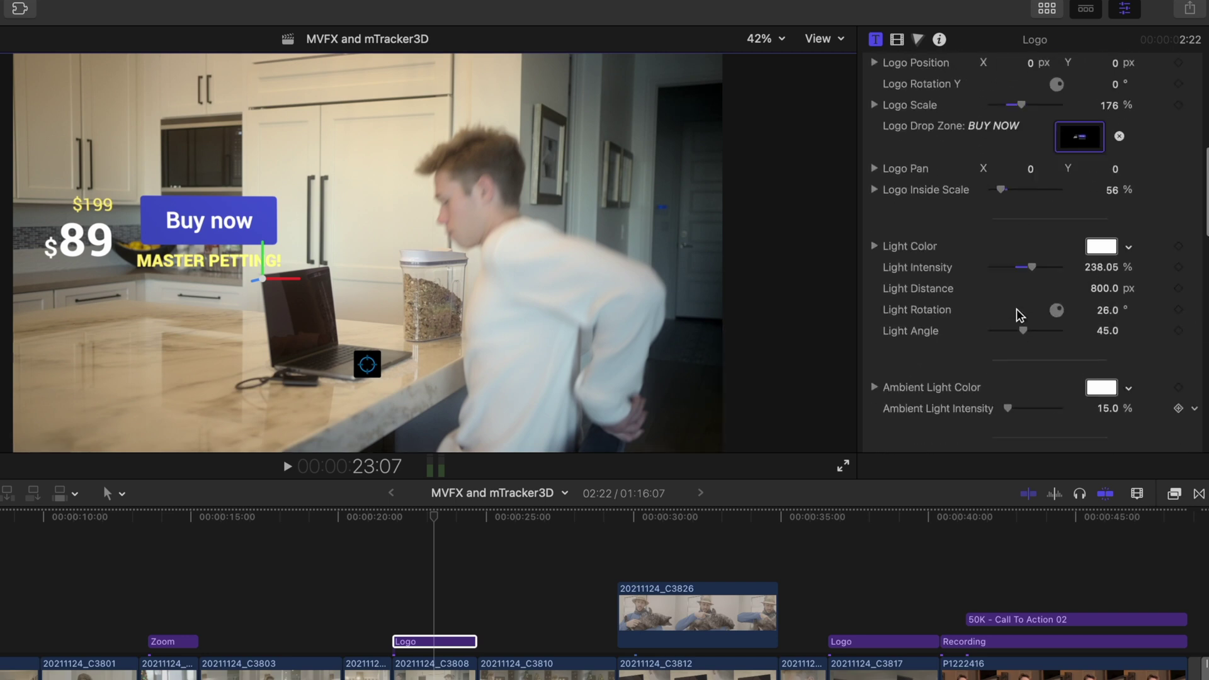
pyautogui.moveTo(1116, 350); pyautogui.dragTo(1116, 361)
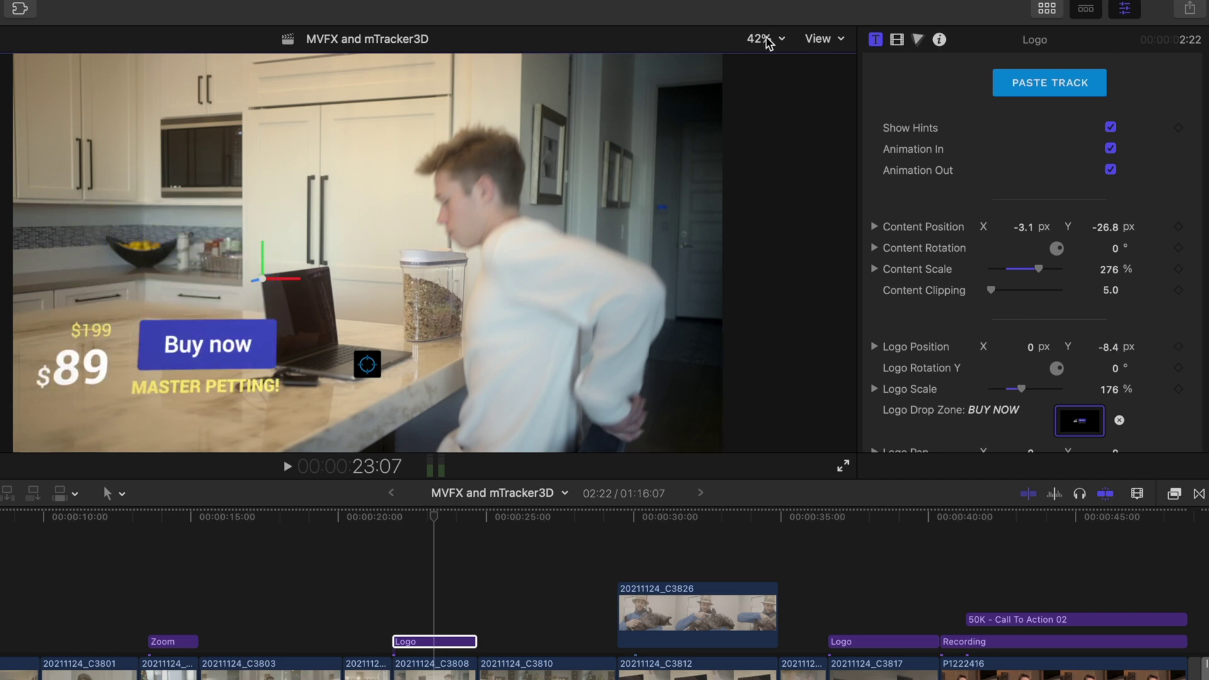
# Step: Set Content Scale to 249% and Content Position Y to -5.1 px, nudging Logo Position Y
pyautogui.moveTo(1040, 272); pyautogui.dragTo(1019, 272)
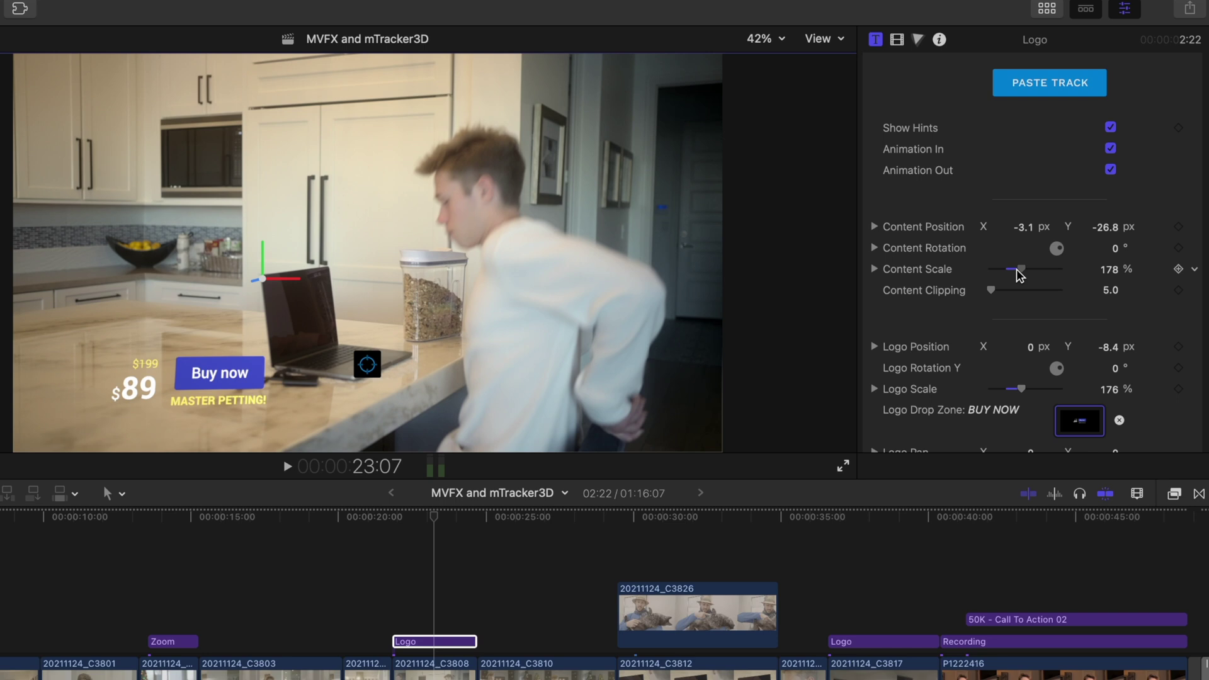
pyautogui.moveTo(1107, 343); pyautogui.dragTo(1106, 347)
pyautogui.moveTo(1098, 233); pyautogui.dragTo(1106, 224)
pyautogui.moveTo(1021, 268); pyautogui.dragTo(1035, 270)
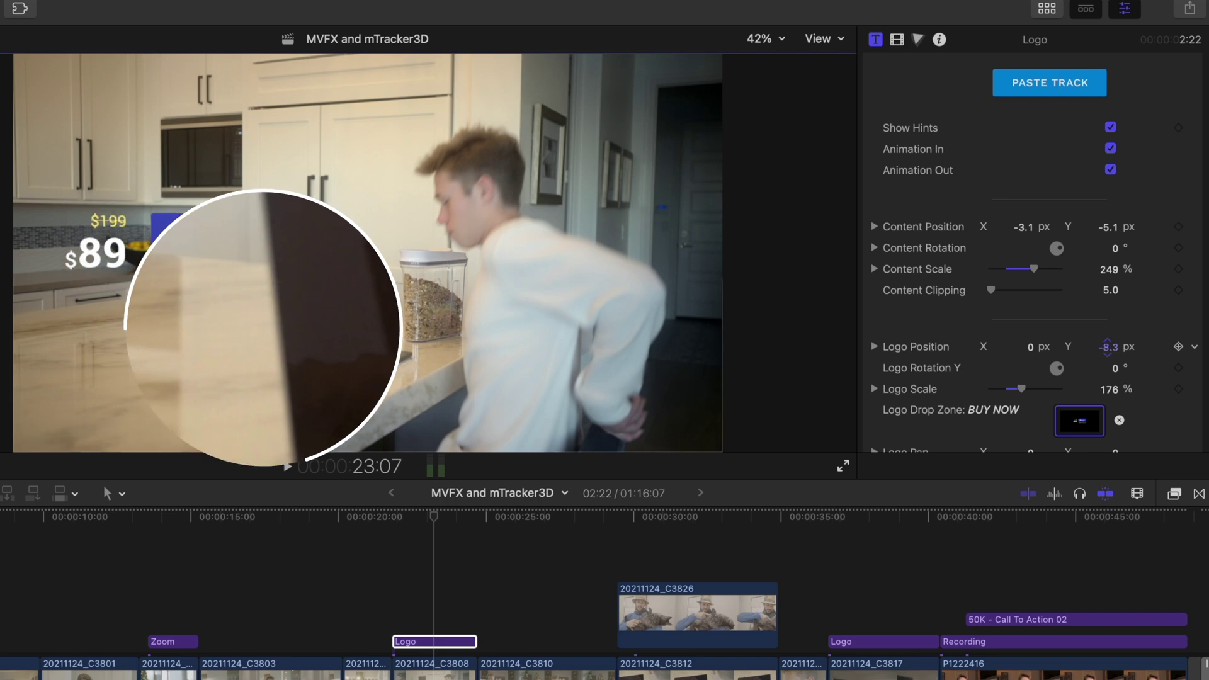
pyautogui.scroll(-5, 1033, 426)
# Step: Reveal the mirrored countertop reflection and fade it by lowering Reflectivity
pyautogui.scroll(-8, 1033, 425)
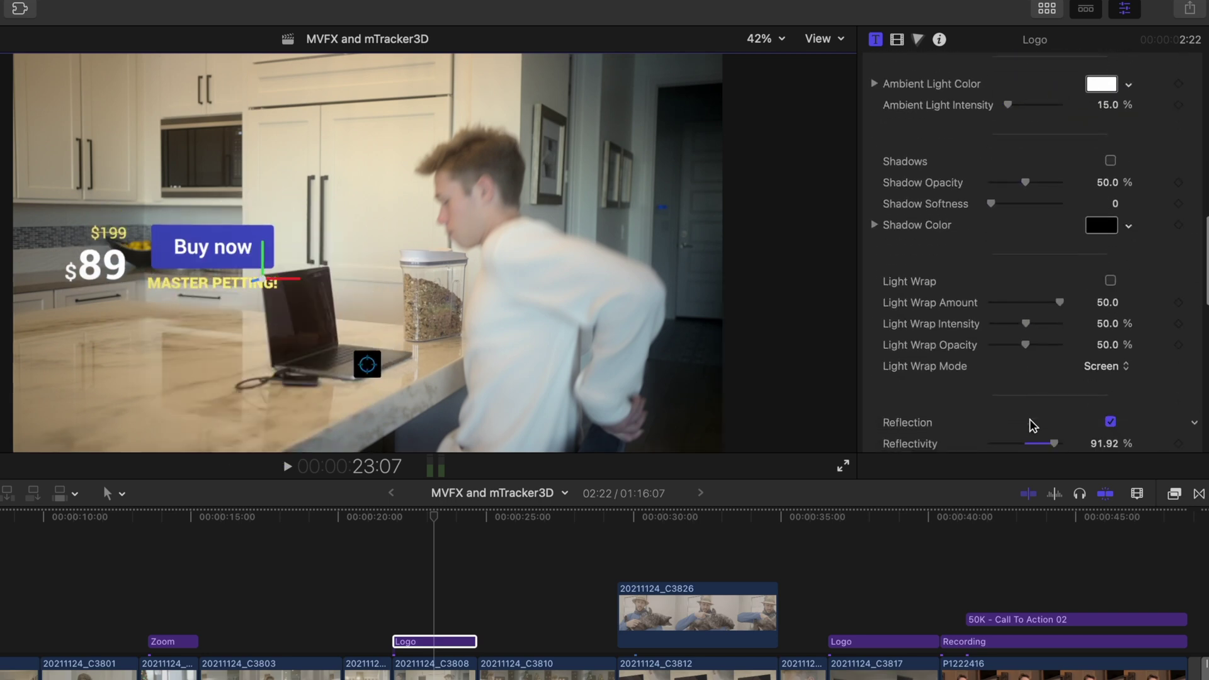
pyautogui.moveTo(1029, 386)
pyautogui.mouseDown()
pyautogui.moveTo(984, 386)
pyautogui.moveTo(1039, 362)
pyautogui.moveTo(1005, 387)
pyautogui.mouseUp()
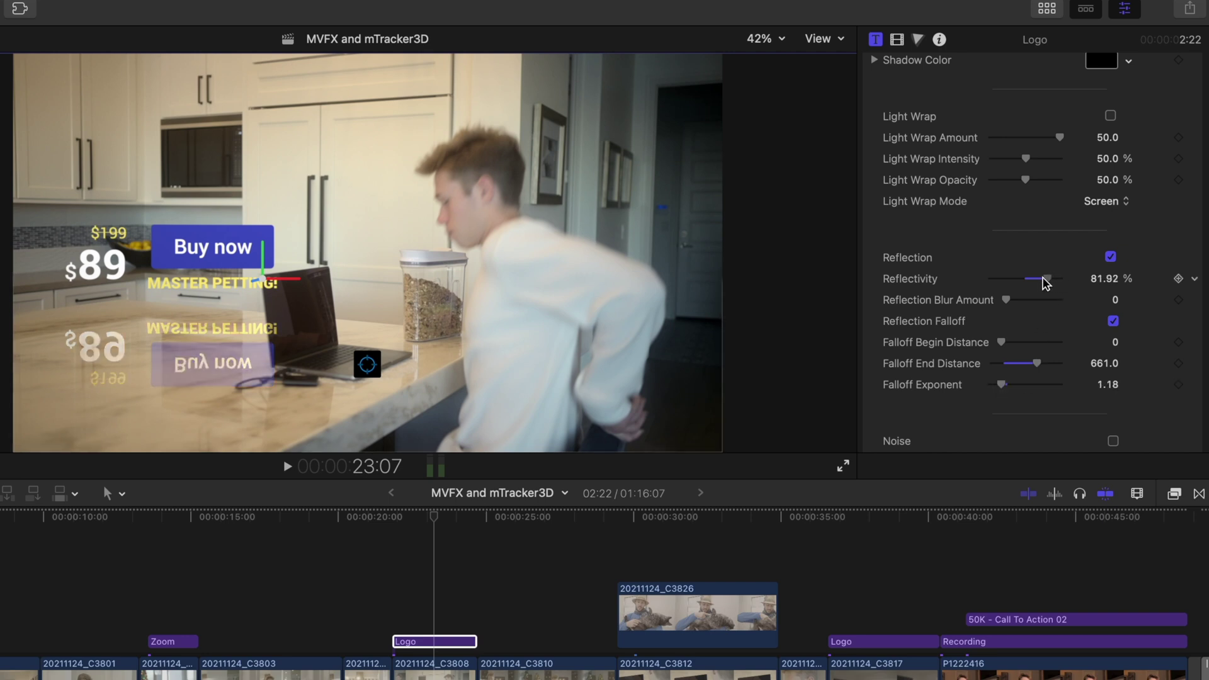
pyautogui.scroll(5, 1032, 285)
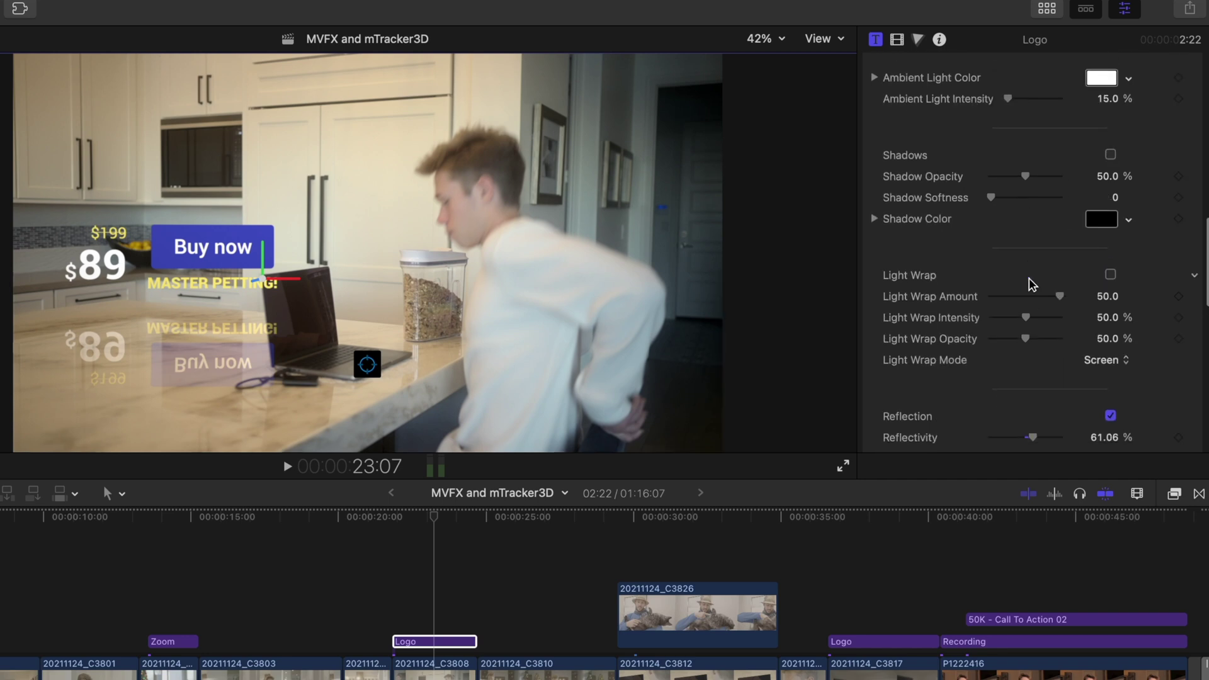
pyautogui.scroll(-7, 957, 281)
pyautogui.moveTo(1033, 216); pyautogui.dragTo(1019, 216)
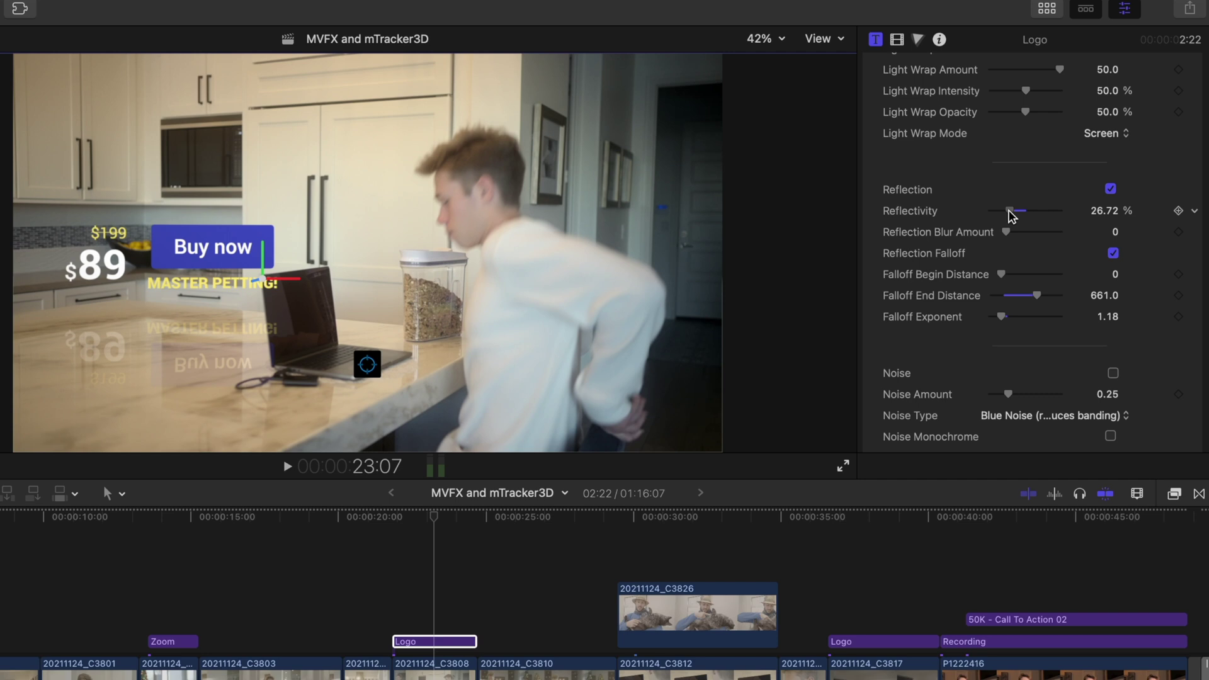
pyautogui.scroll(15, 1046, 284)
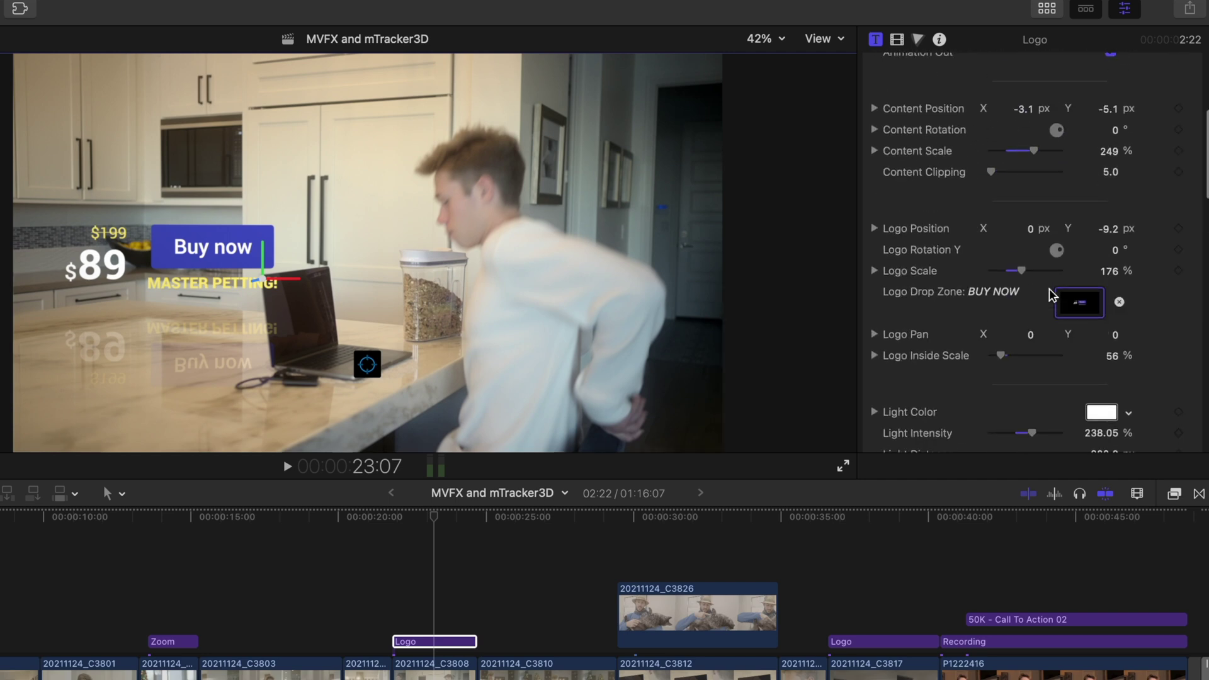
# Step: Set Content Position to -5.7, -4.8 px and Logo Position Y to -7.8 px
pyautogui.moveTo(1110, 311); pyautogui.dragTo(1116, 311)
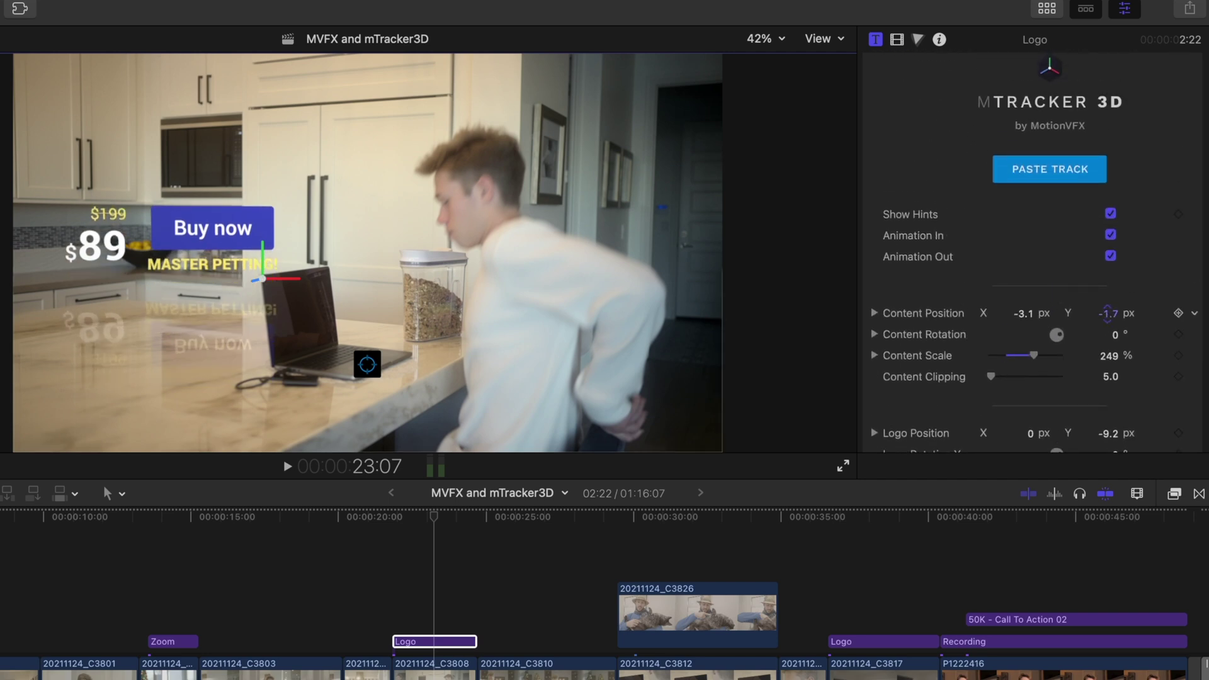
pyautogui.moveTo(1024, 313); pyautogui.dragTo(1016, 313)
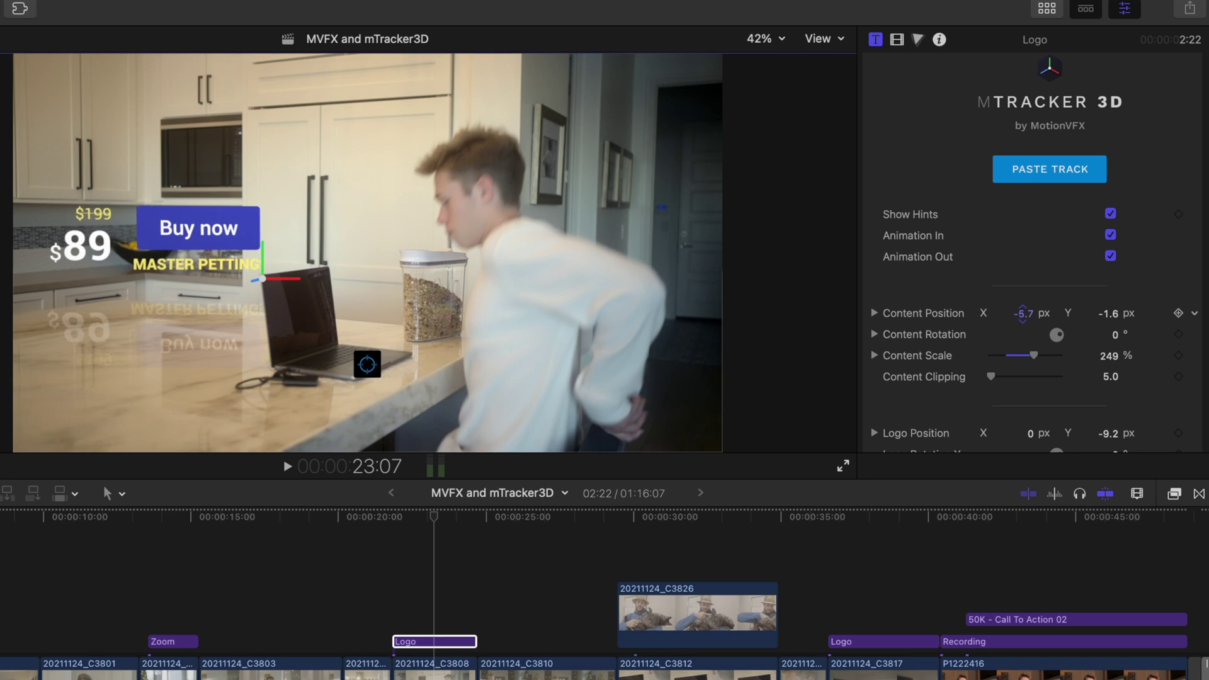
pyautogui.scroll(-3, 1051, 377)
pyautogui.scroll(-3, 1052, 376)
pyautogui.moveTo(1108, 237); pyautogui.dragTo(1108, 235)
# Step: Nudge the Buy-now tag down to Content Position Y -4.7 px and play back the tracking
pyautogui.moveTo(1108, 115); pyautogui.dragTo(1108, 116)
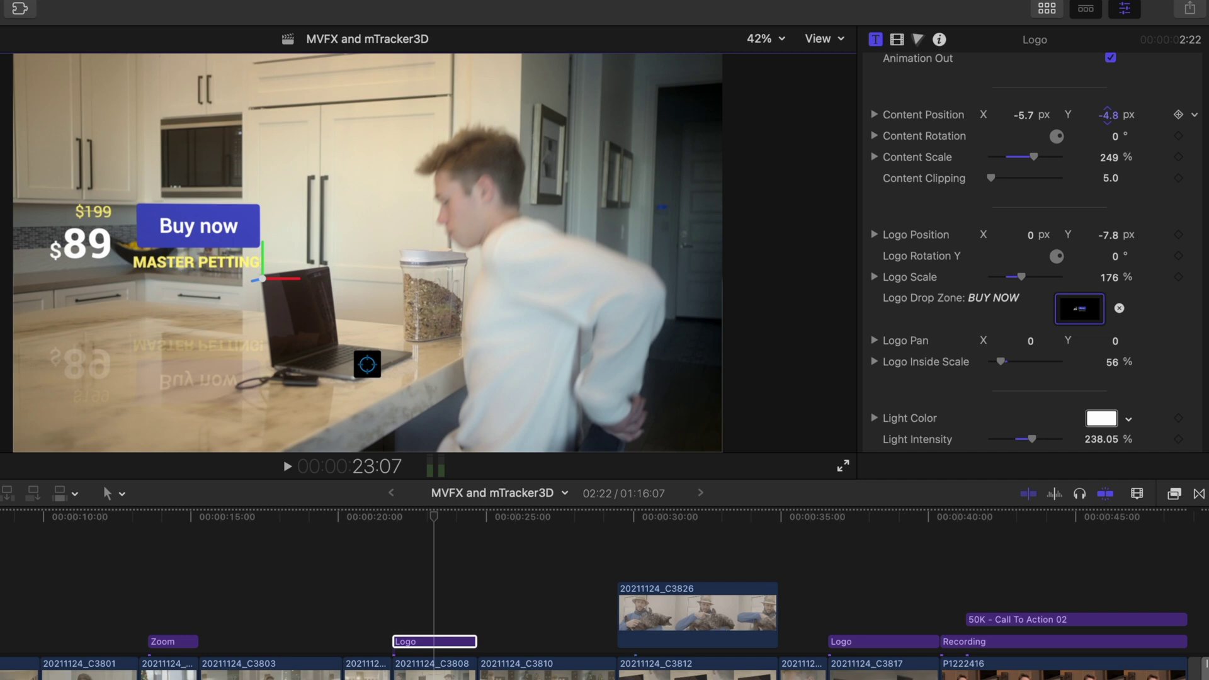
pyautogui.keyDown('super'); pyautogui.click(394, 660); pyautogui.keyUp('super')
pyautogui.press('space')
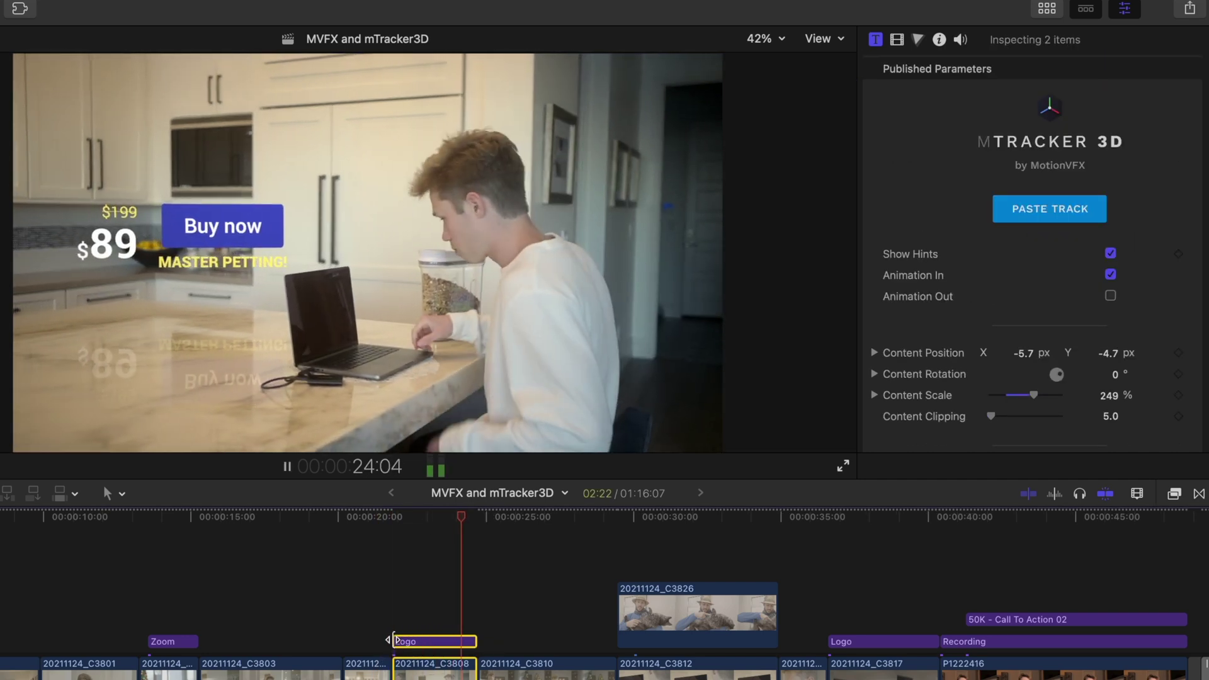
pyautogui.press('space')
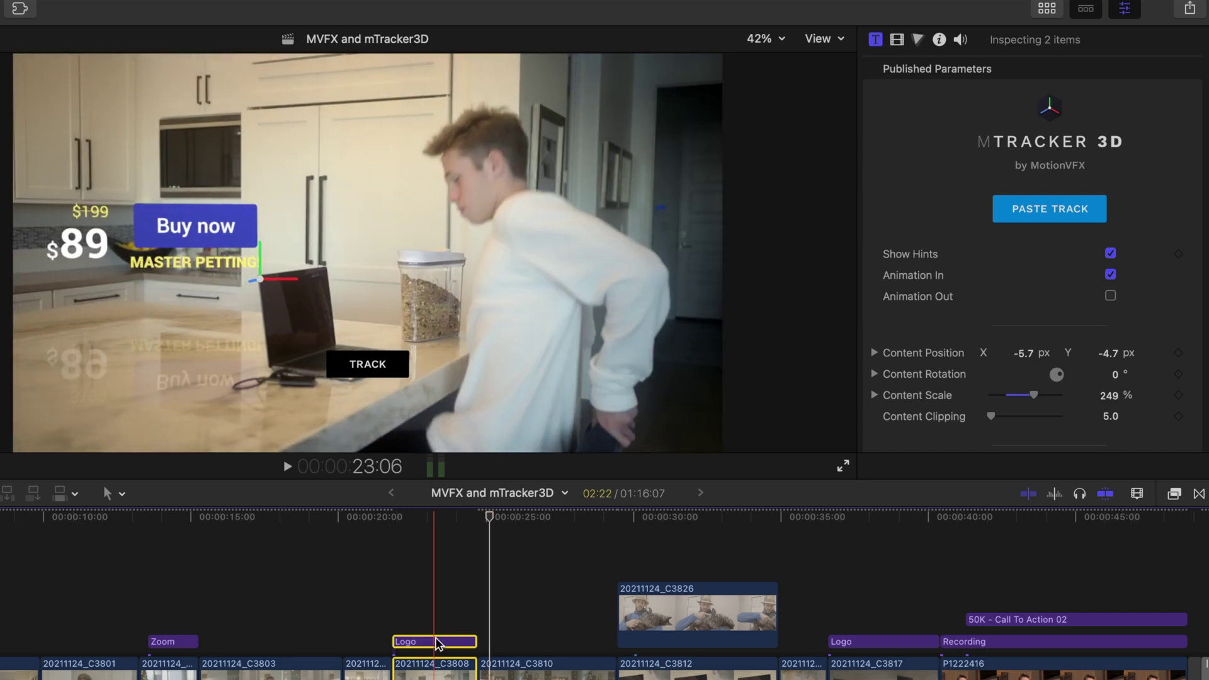
# Step: Select only the Logo title with the playhead at 23:04
pyautogui.click(409, 641)
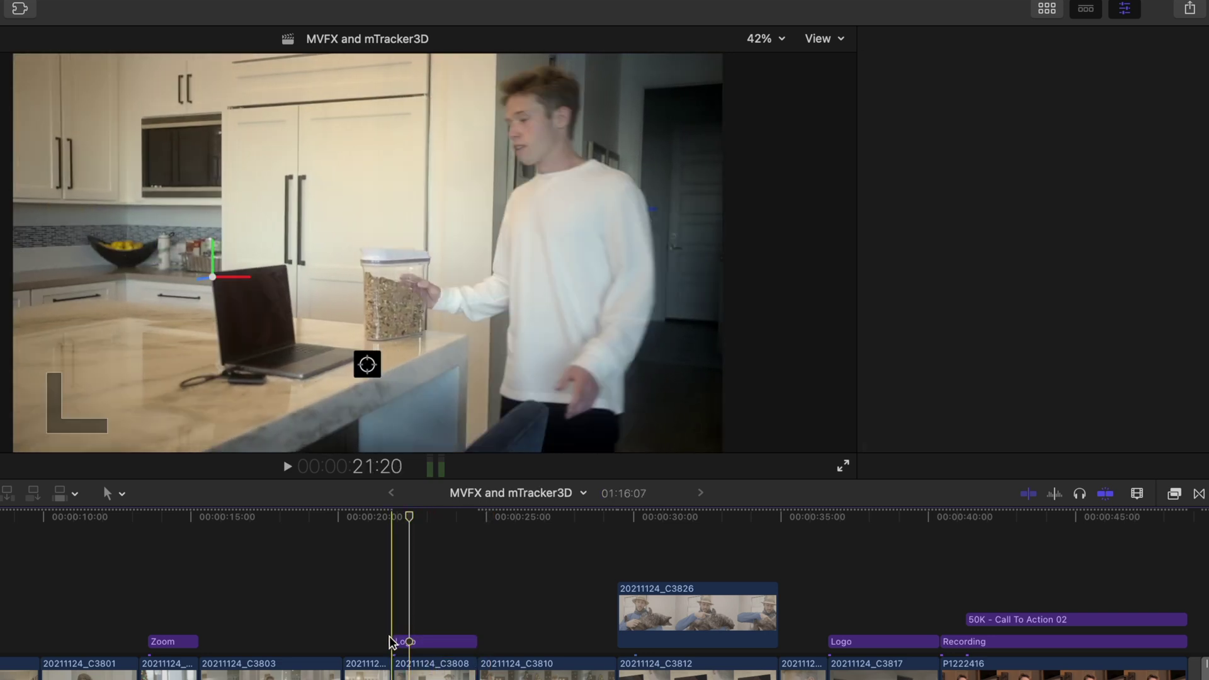
pyautogui.click(431, 641)
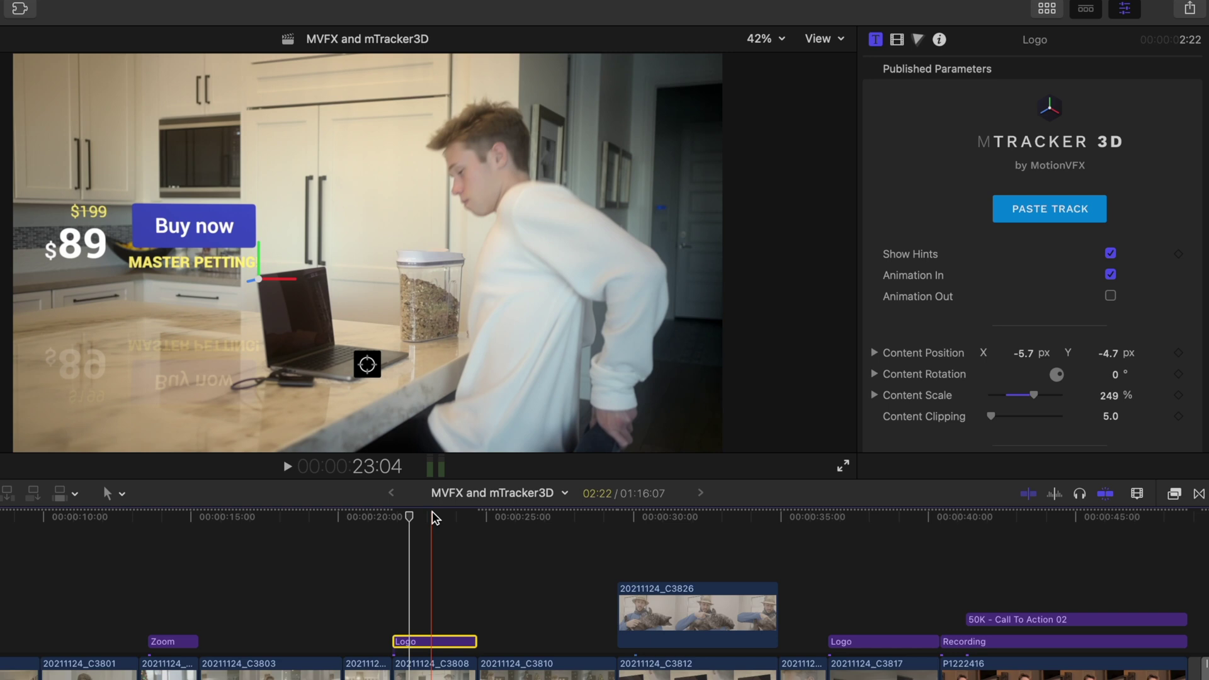
pyautogui.scroll(-3, 909, 348)
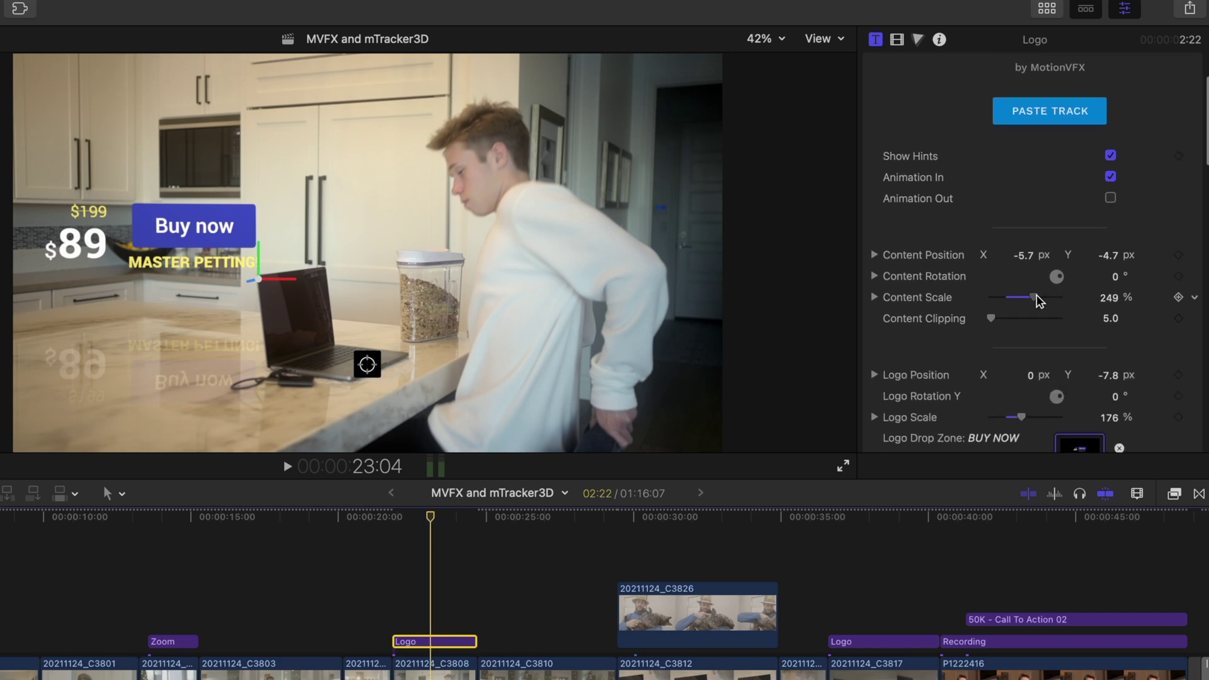
# Step: Scale the Buy-now graphic to 272% and Option-drag a copy of clip 20211124_C3808 above the Logo title
pyautogui.moveTo(1039, 301); pyautogui.dragTo(1030, 256)
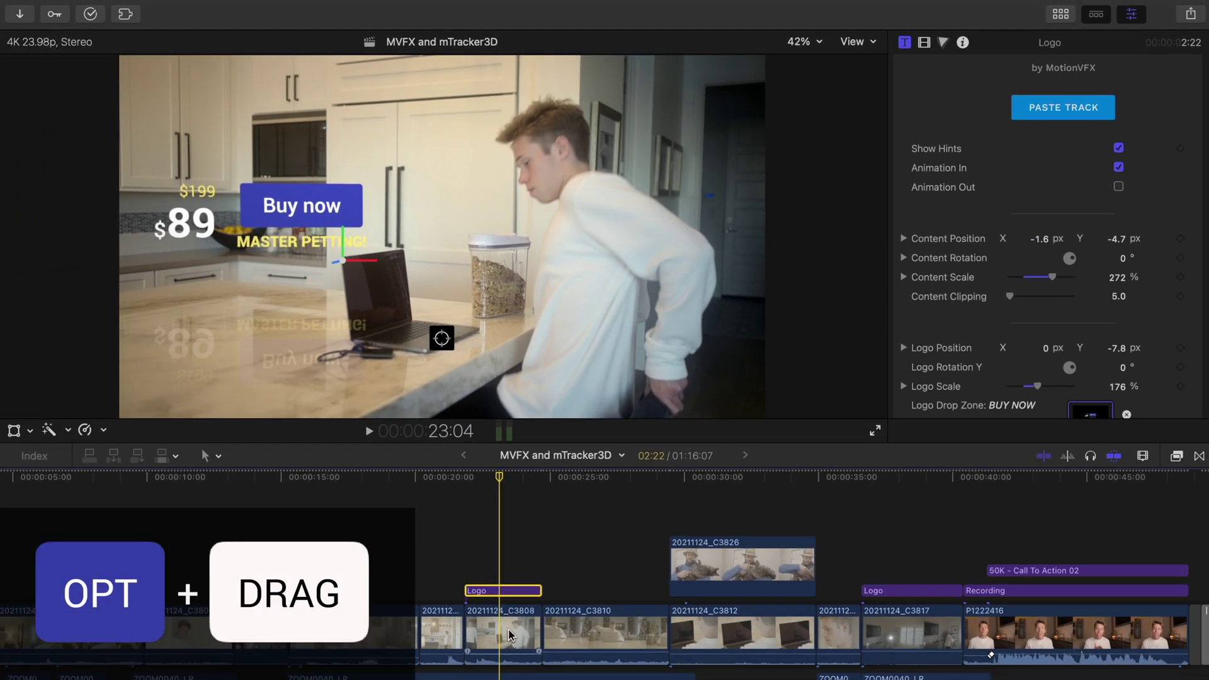
pyautogui.moveTo(510, 635); pyautogui.dragTo(503, 508)
pyautogui.moveTo(505, 570)
pyautogui.mouseDown()
pyautogui.moveTo(505, 514)
pyautogui.moveTo(505, 551)
pyautogui.mouseUp()
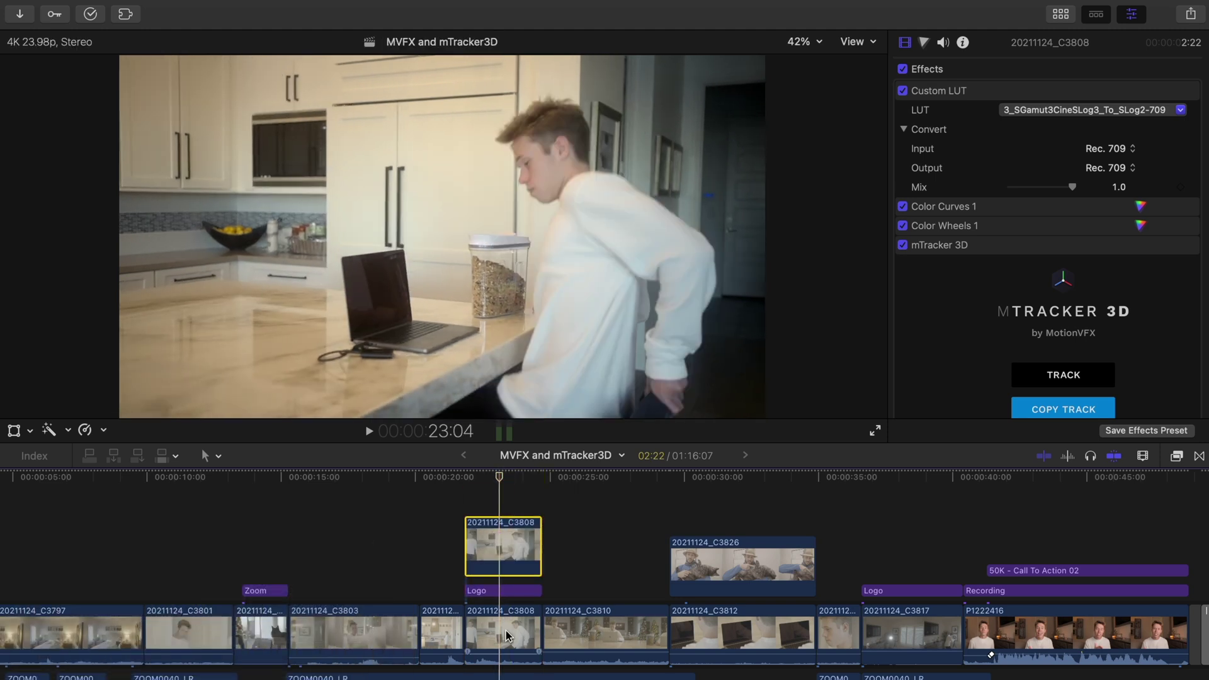
# Step: Apply Draw Mask to the upper C3808 copy and outline the laptop with a closed shape
pyautogui.click(1177, 456)
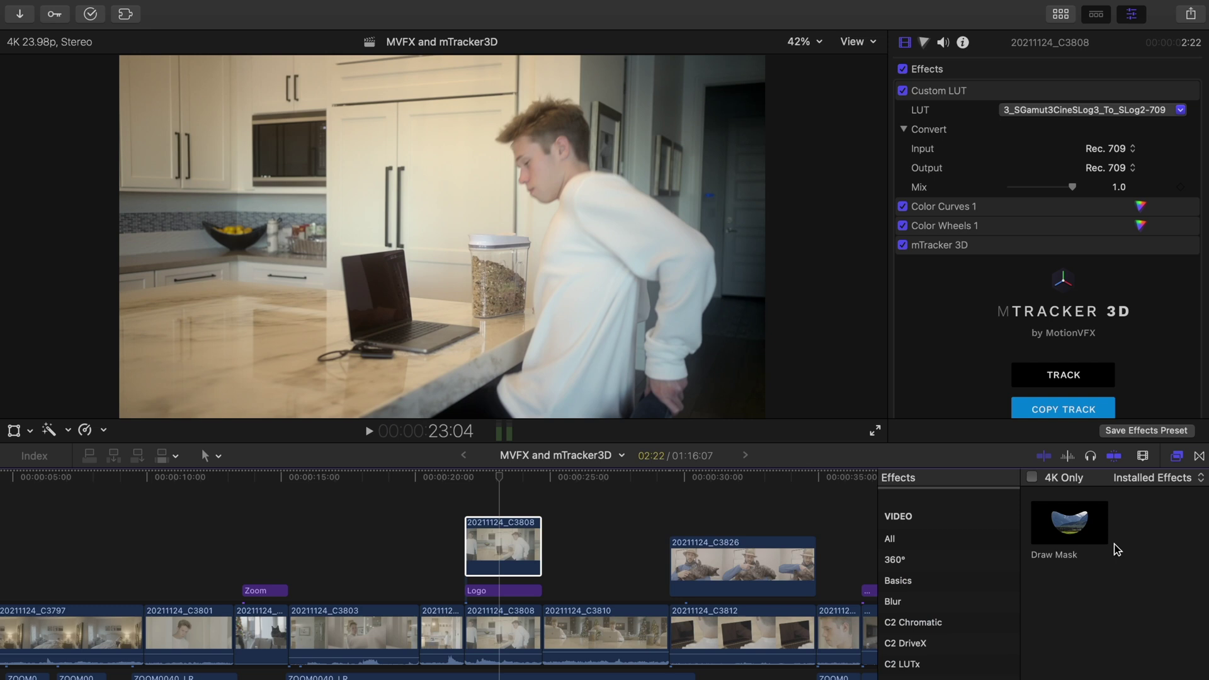
pyautogui.moveTo(1068, 531); pyautogui.dragTo(520, 551)
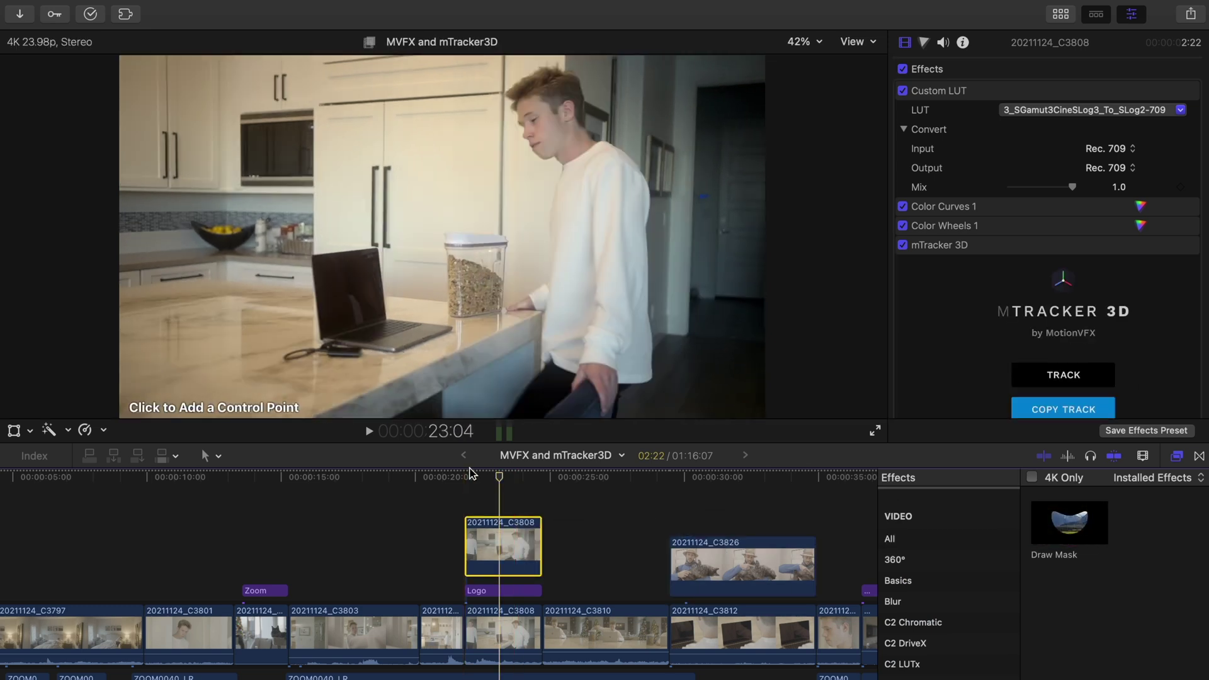
pyautogui.click(378, 360)
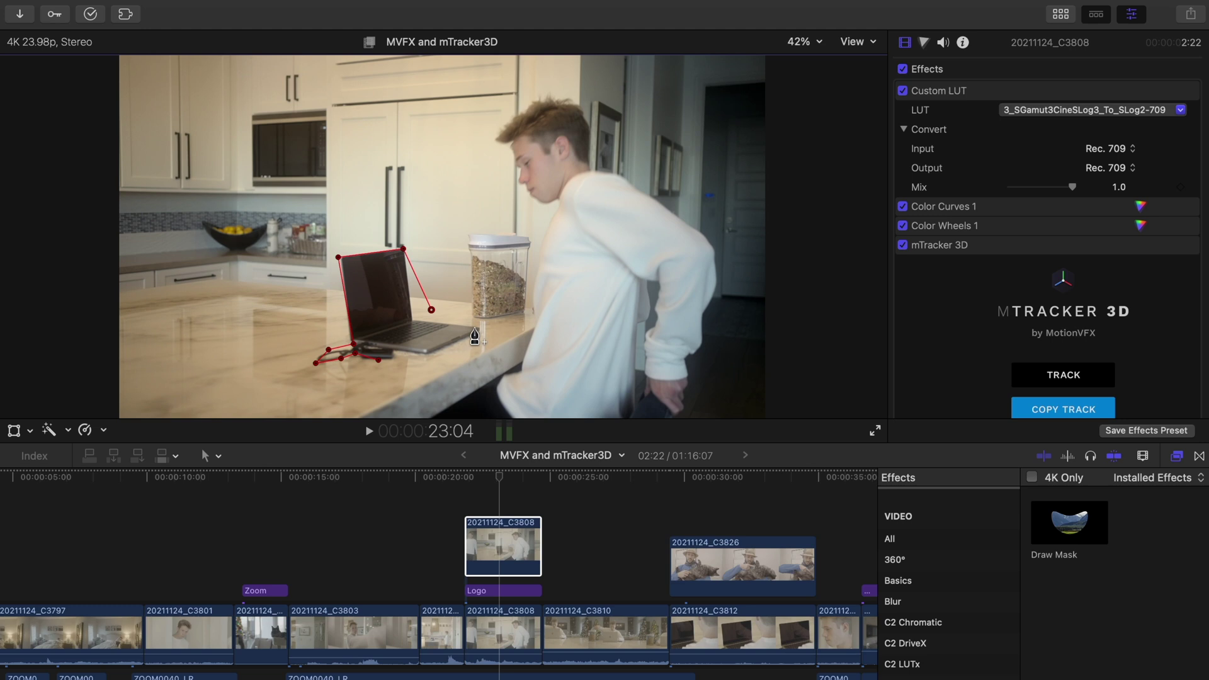
pyautogui.click(431, 356)
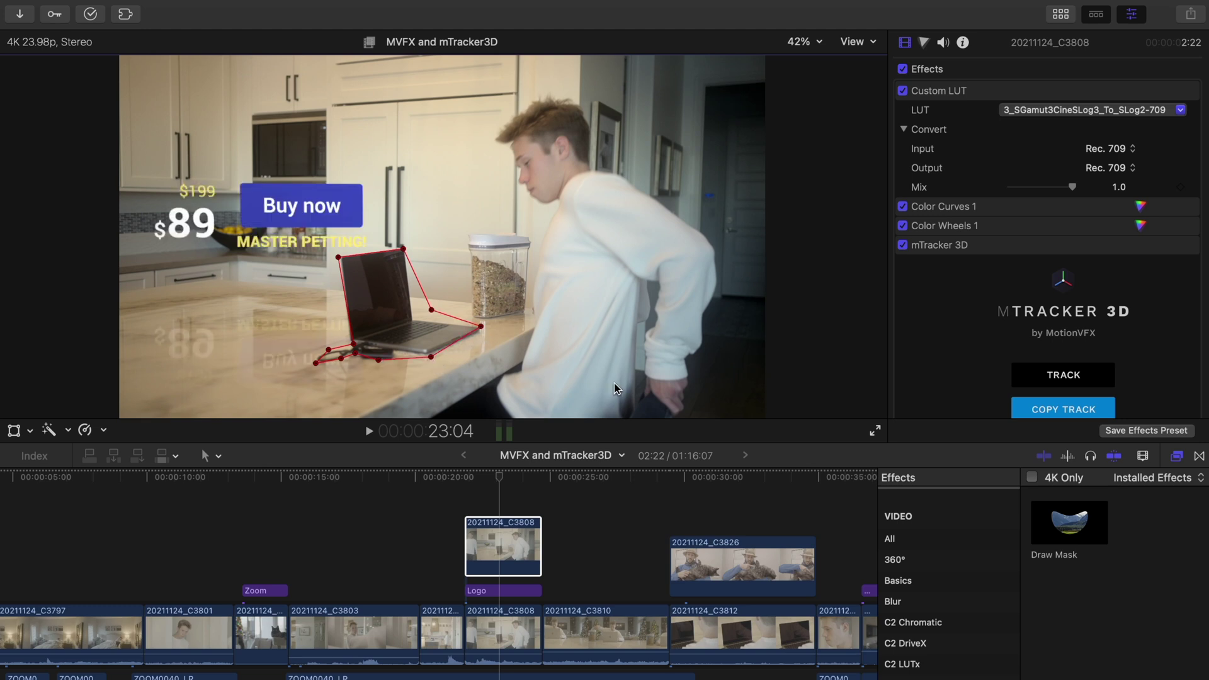
# Step: Set the Draw Mask Feather to 20
pyautogui.click(1175, 456)
pyautogui.scroll(-10, 1101, 282)
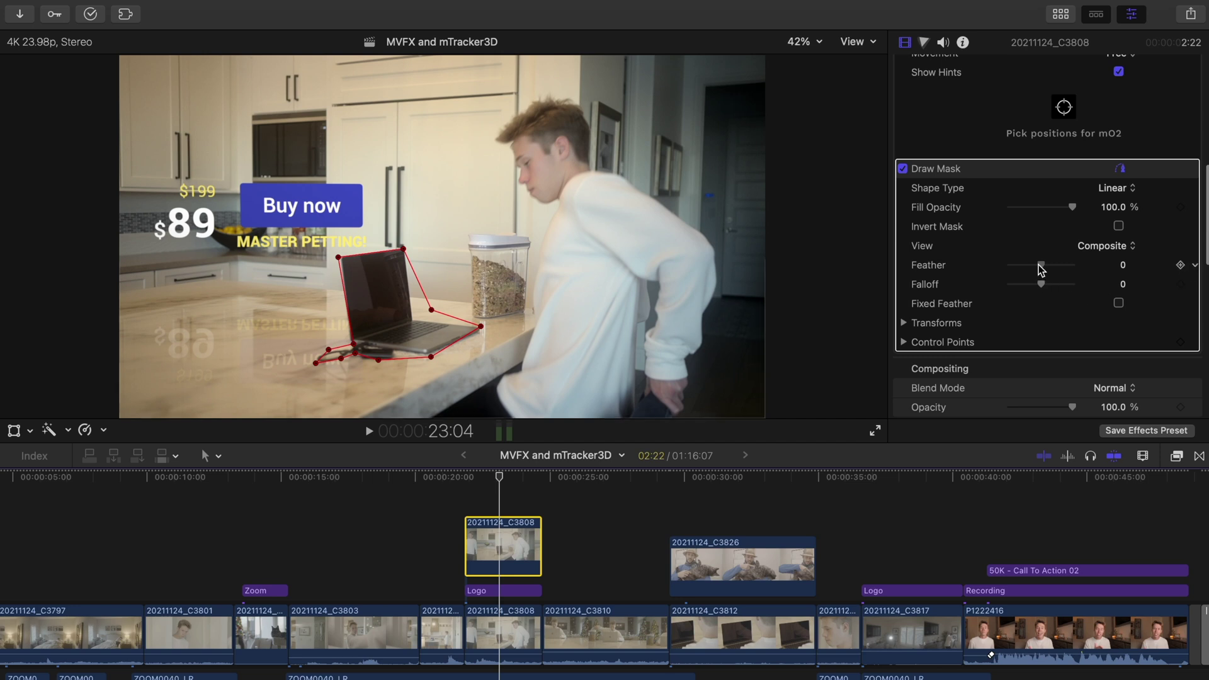
pyautogui.moveTo(1029, 266); pyautogui.dragTo(1044, 266)
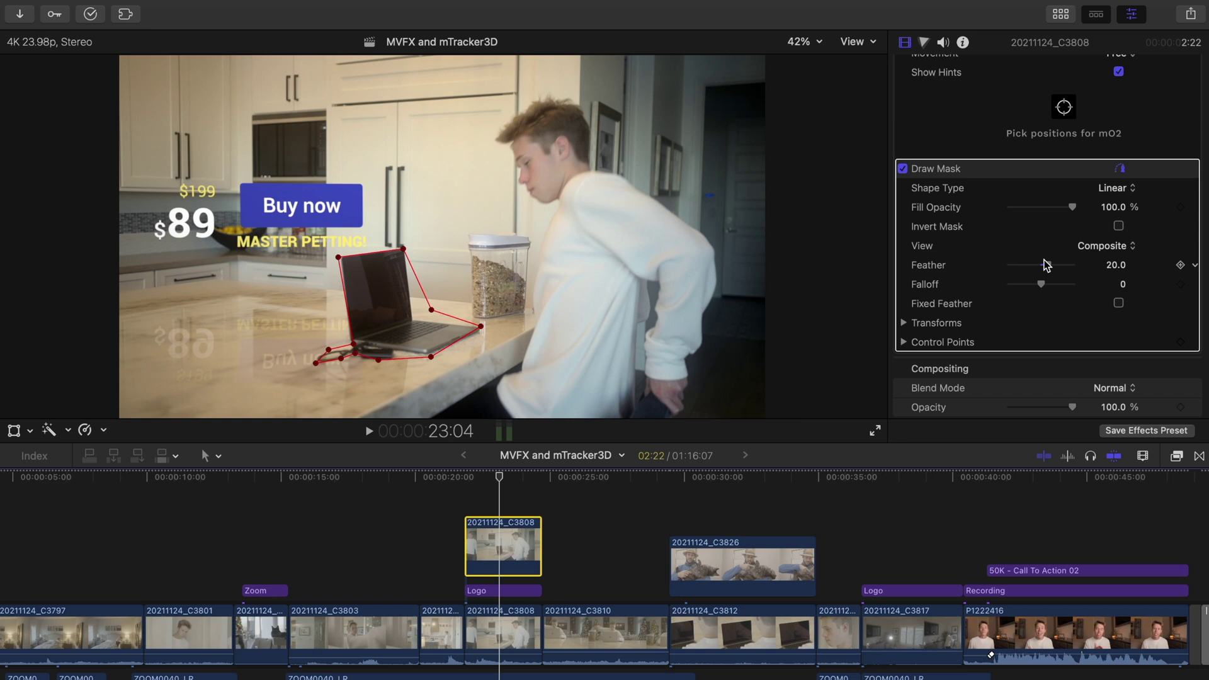
# Step: Keyframe the Draw Mask position at 22:15 and 23:18 so it follows the laptop
pyautogui.click(904, 323)
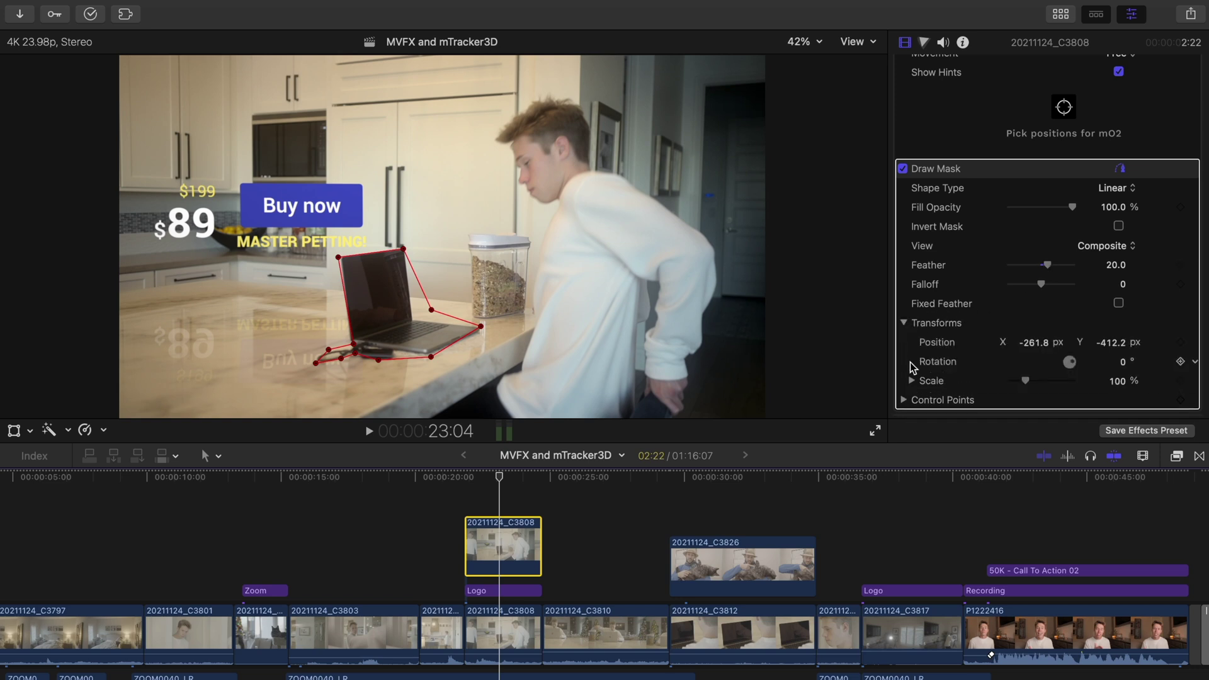
pyautogui.click(904, 400)
pyautogui.scroll(-2, 1183, 381)
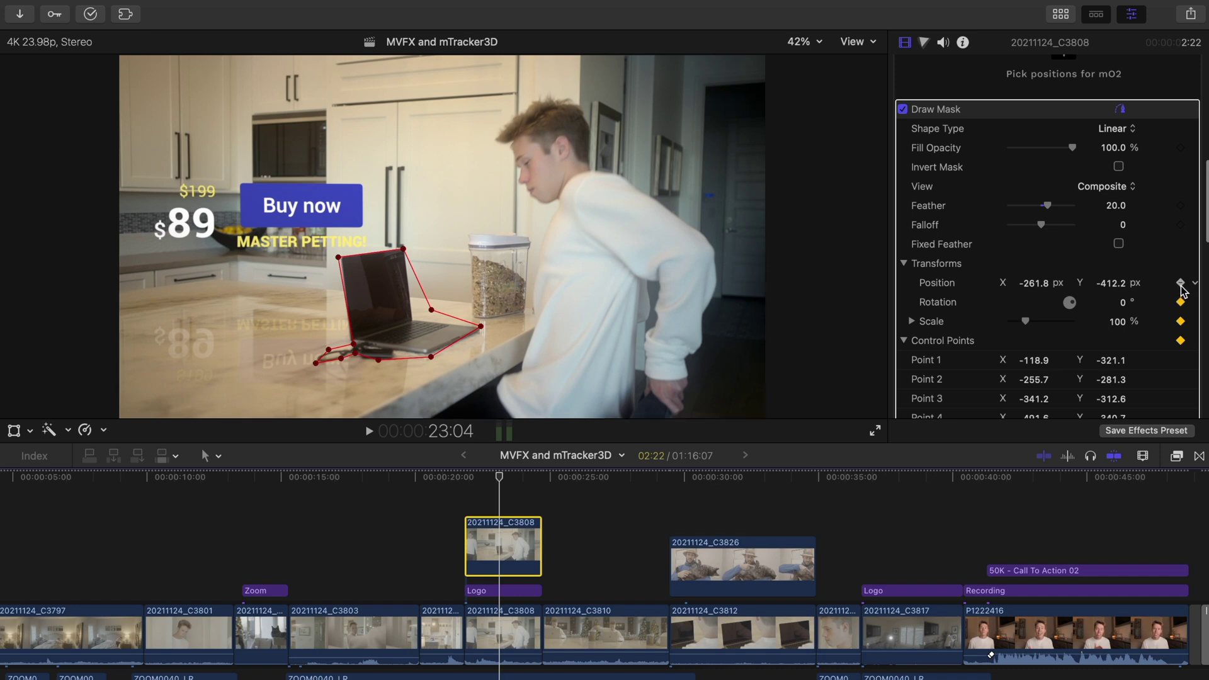
pyautogui.press('Left')
pyautogui.press('Left')
pyautogui.press('Left')
pyautogui.press('Left')
pyautogui.press('Left')
pyautogui.press('Left')
pyautogui.press('Left')
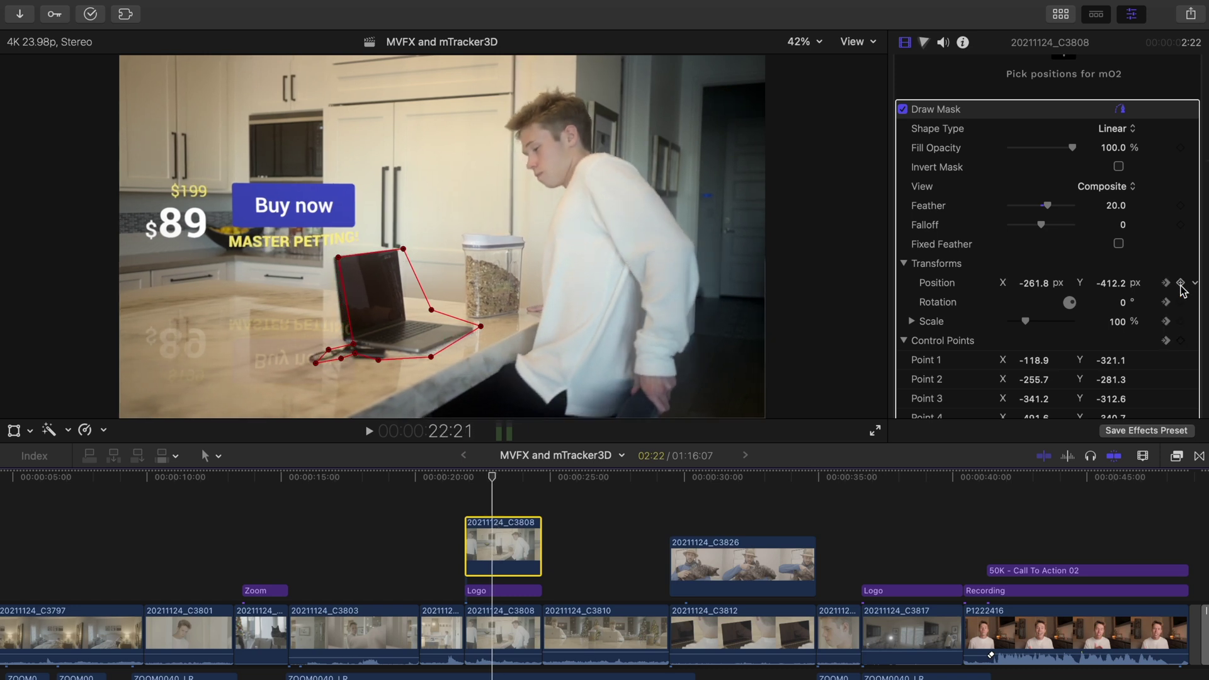
pyautogui.press('Left')
pyautogui.press('Left')
pyautogui.press('Left')
pyautogui.press('Left')
pyautogui.press('Left')
pyautogui.press('Left')
pyautogui.moveTo(394, 307); pyautogui.dragTo(372, 307)
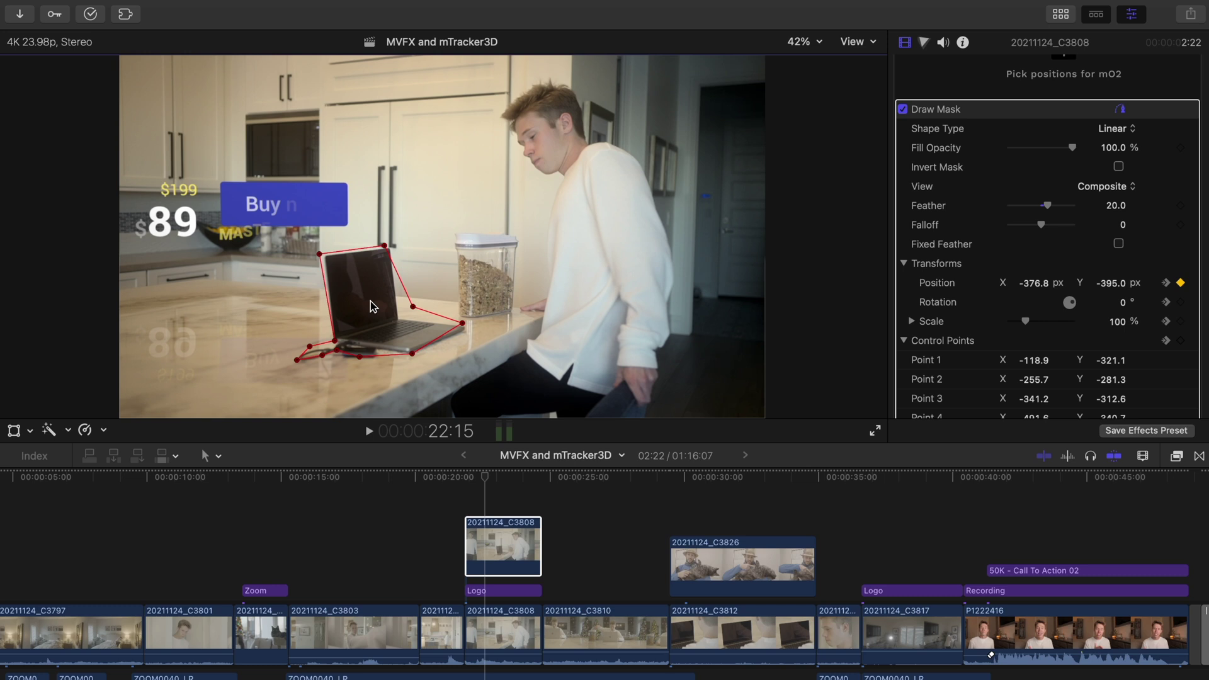
pyautogui.press('Right')
pyautogui.press('Right')
pyautogui.press('Right')
pyautogui.press('Right')
pyautogui.press('Right')
pyautogui.press('Right')
pyautogui.press('Right')
pyautogui.press('Right')
pyautogui.press('Right')
pyautogui.press('Right')
pyautogui.press('Right')
pyautogui.press('Right')
pyautogui.press('Right')
pyautogui.press('Right')
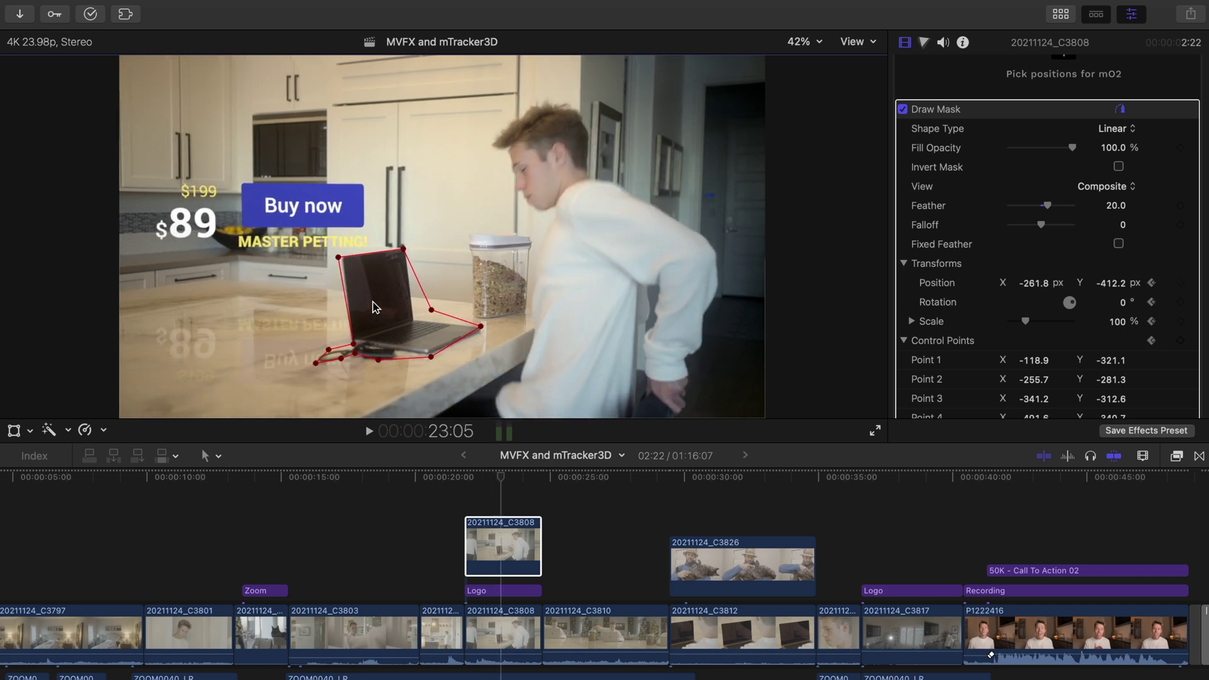
pyautogui.press('Right')
pyautogui.press('Right')
pyautogui.press('Right')
pyautogui.press('Right')
pyautogui.press('Right')
pyautogui.press('Right')
pyautogui.press('Right')
pyautogui.press('Right')
pyautogui.press('Right')
pyautogui.press('Right')
pyautogui.press('Right')
pyautogui.press('Right')
pyautogui.press('Right')
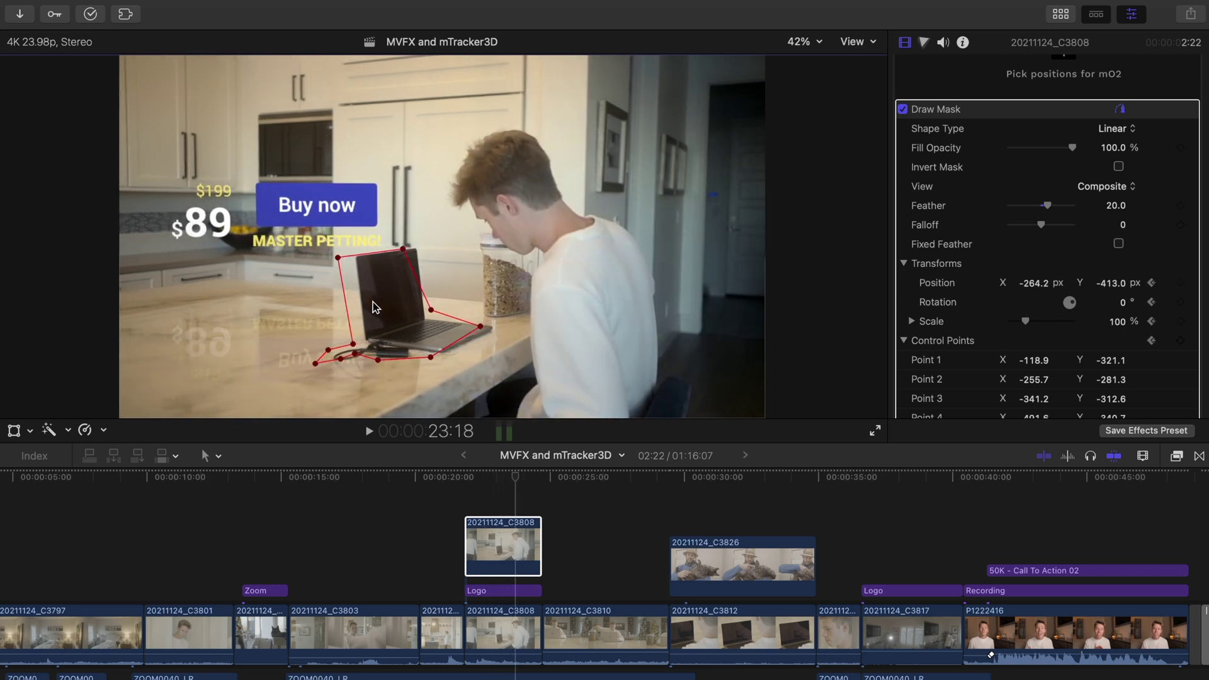
pyautogui.moveTo(373, 301); pyautogui.dragTo(387, 302)
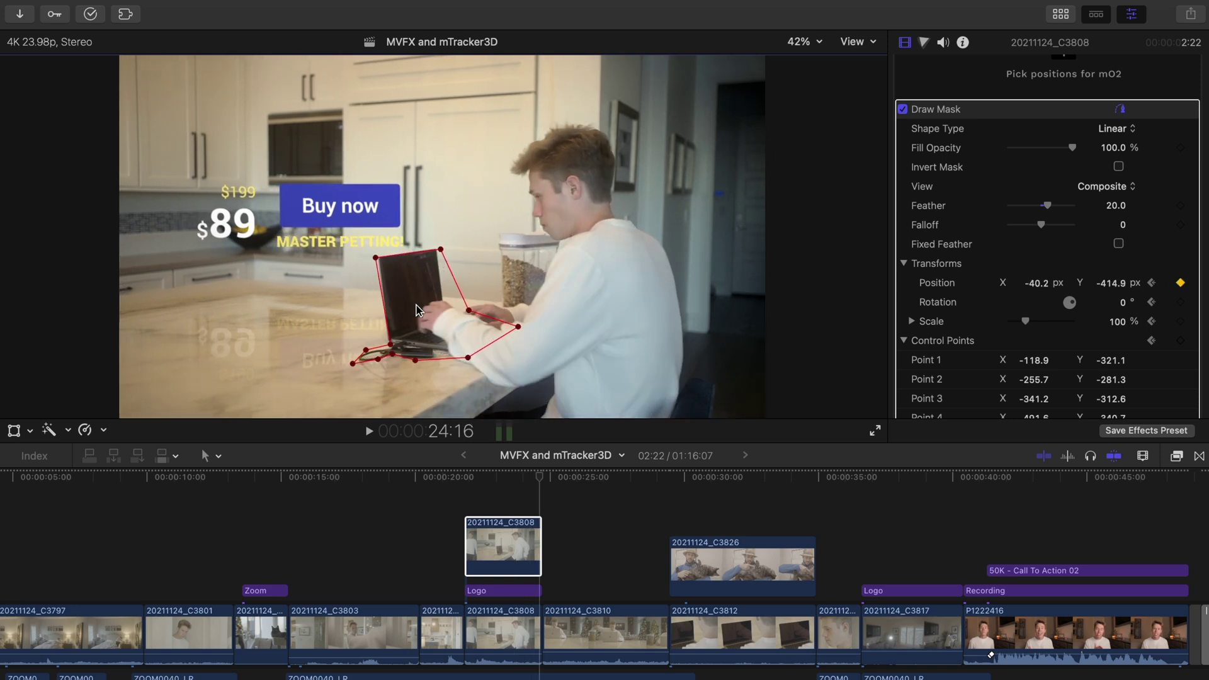
# Step: Play back the masked C3808 copy, then select the copy, Logo title and original clip together
pyautogui.click(485, 554)
pyautogui.press('space')
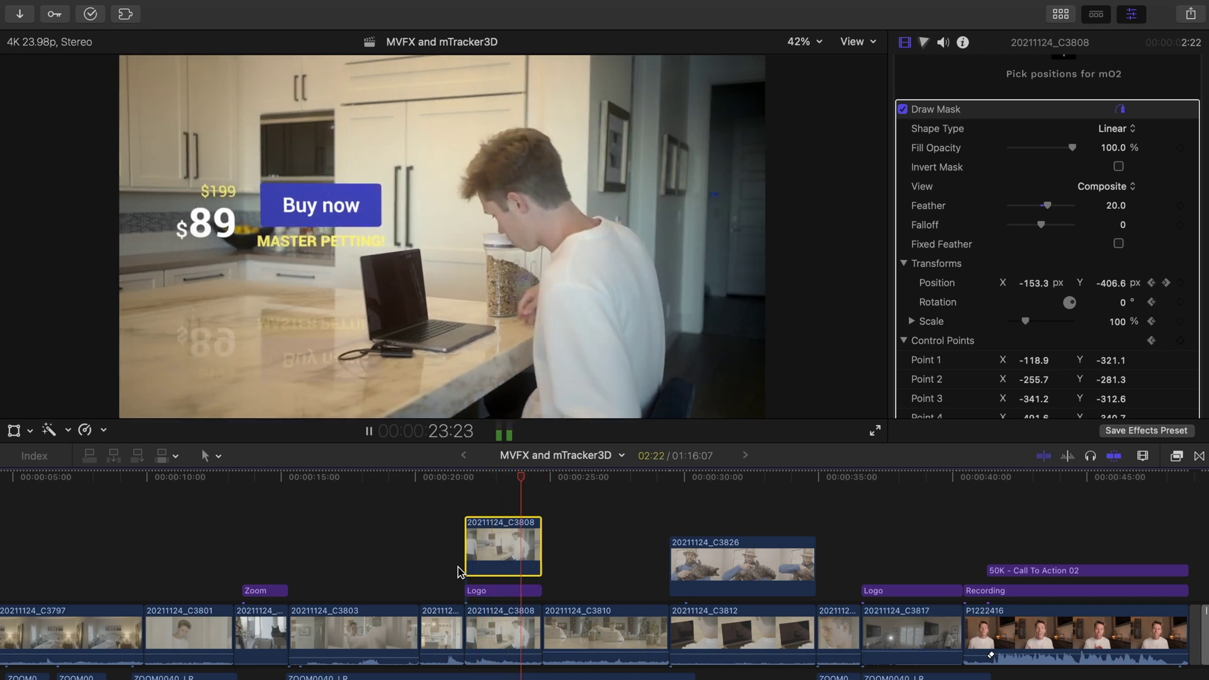
pyautogui.moveTo(458, 567); pyautogui.dragTo(469, 630)
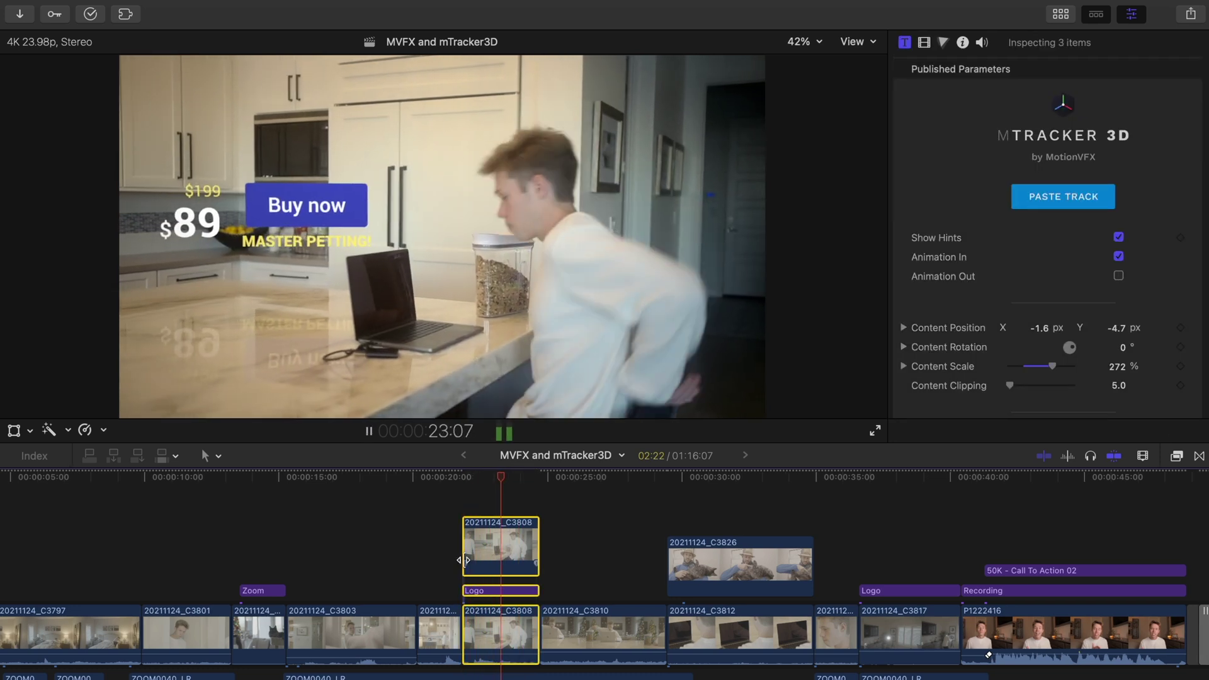
pyautogui.press('space')
pyautogui.press('space')
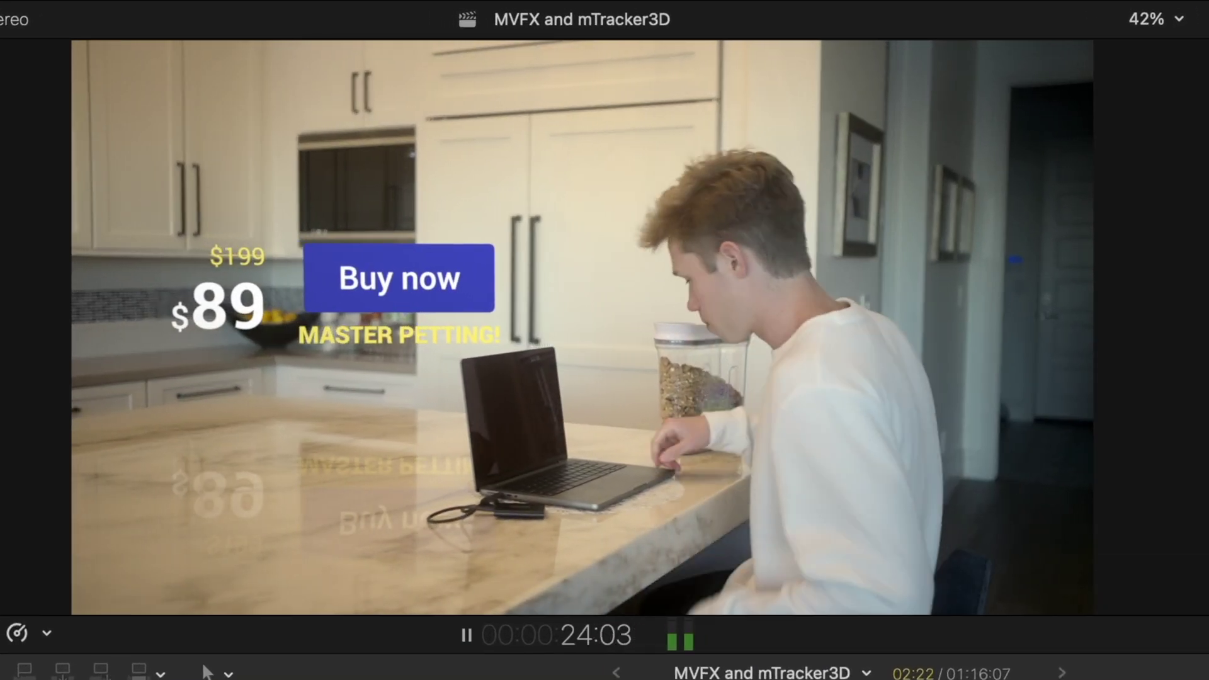
pyautogui.press('space')
pyautogui.press('space')
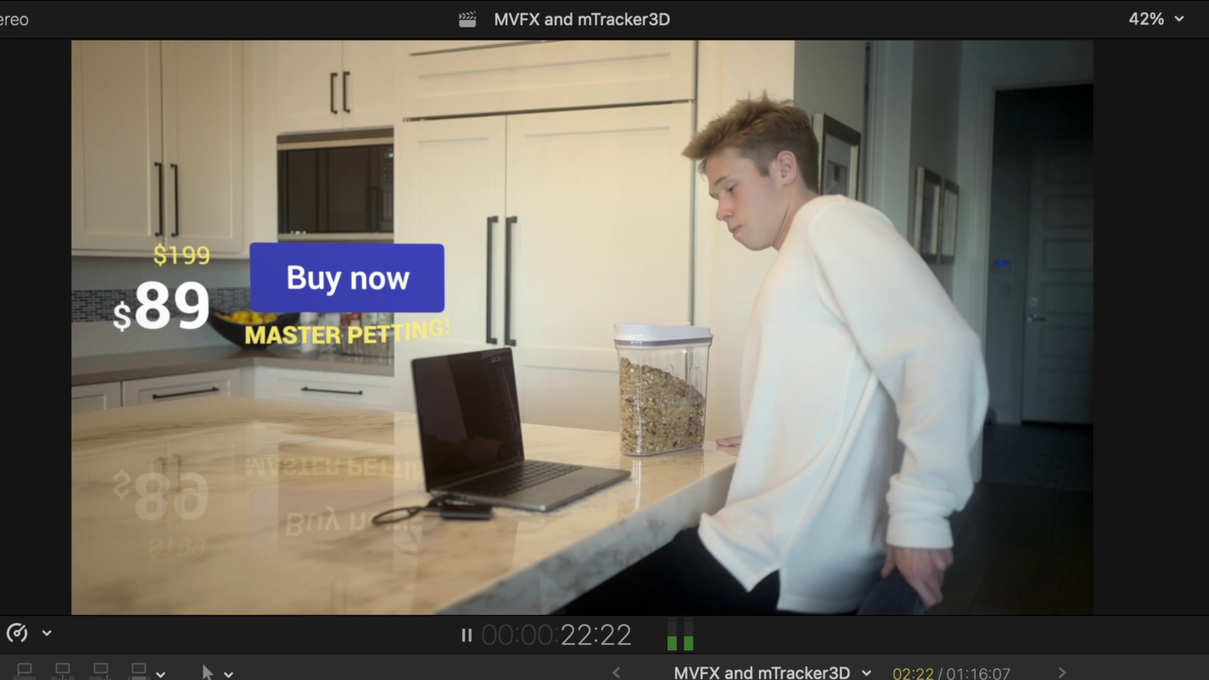